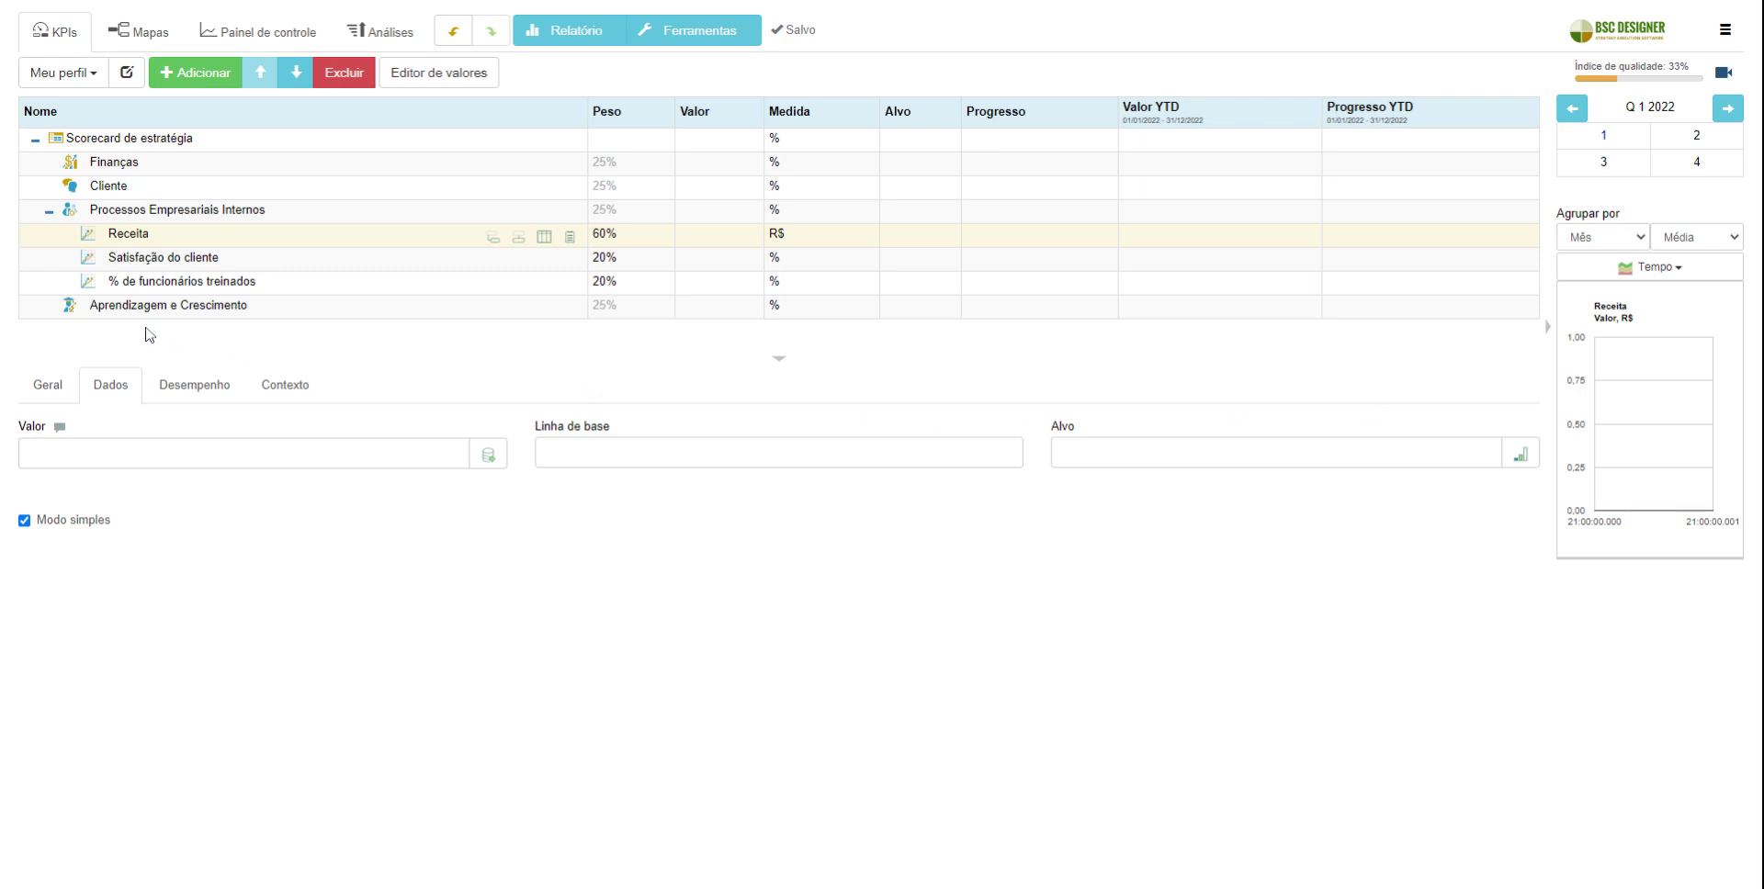
- Look through the three indicators under Processos Empresariais Internos and check the update interval of "% de funcionários treinados" in the values editor
left_click(170, 238)
left_click(171, 259)
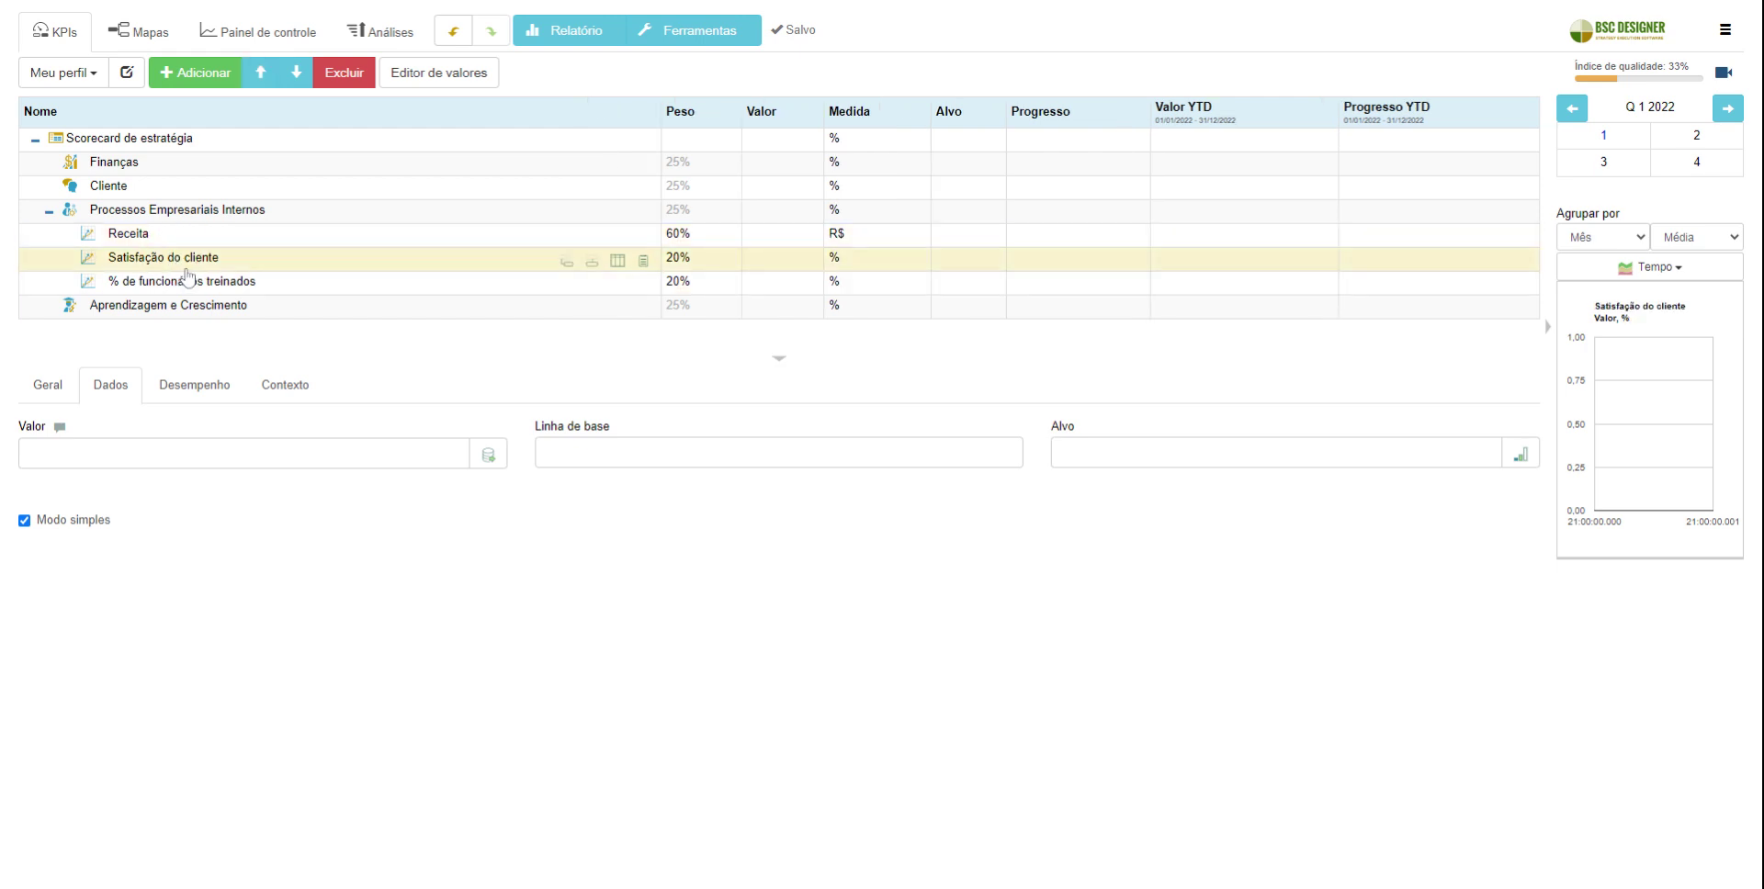
left_click(189, 282)
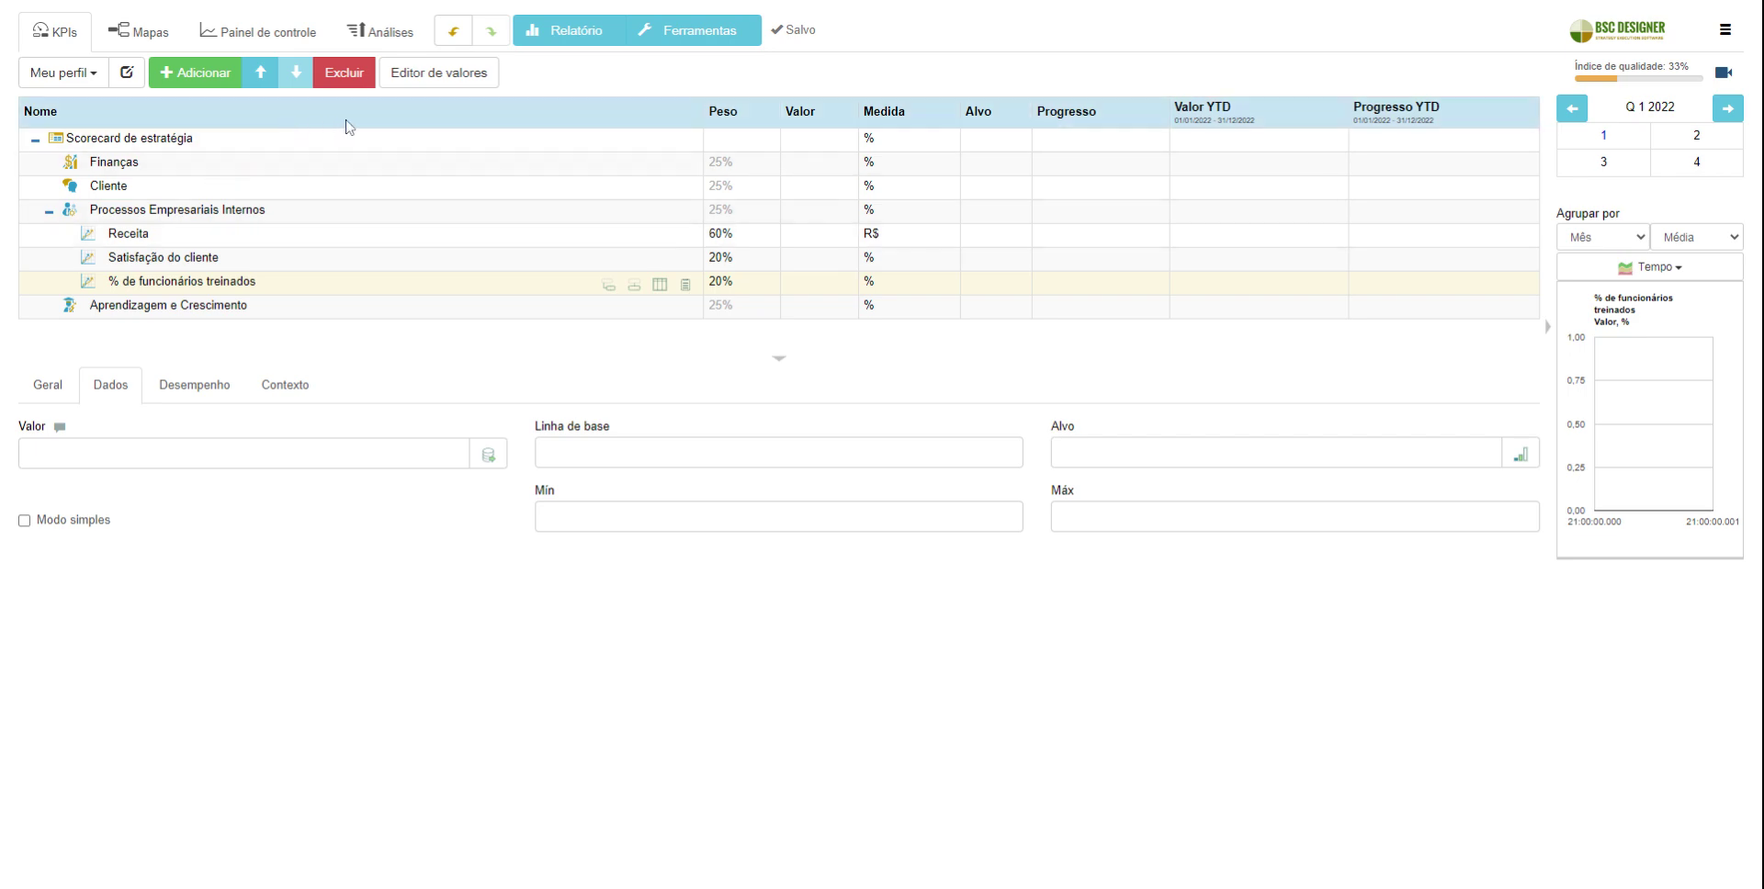
left_click(433, 75)
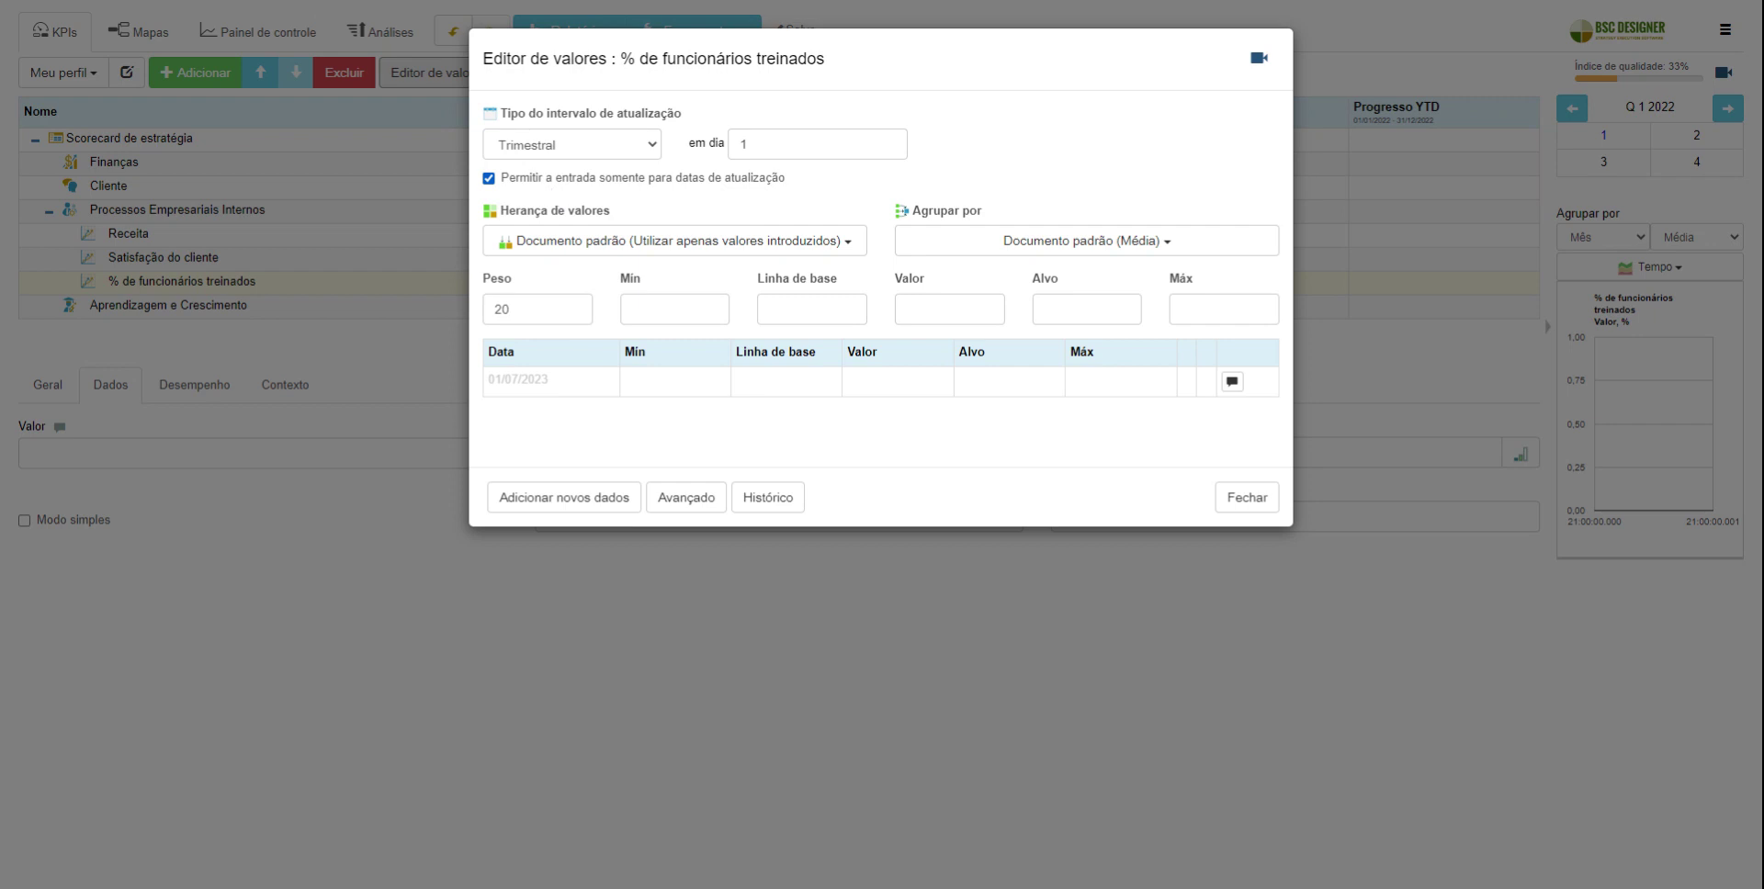
left_click(549, 146)
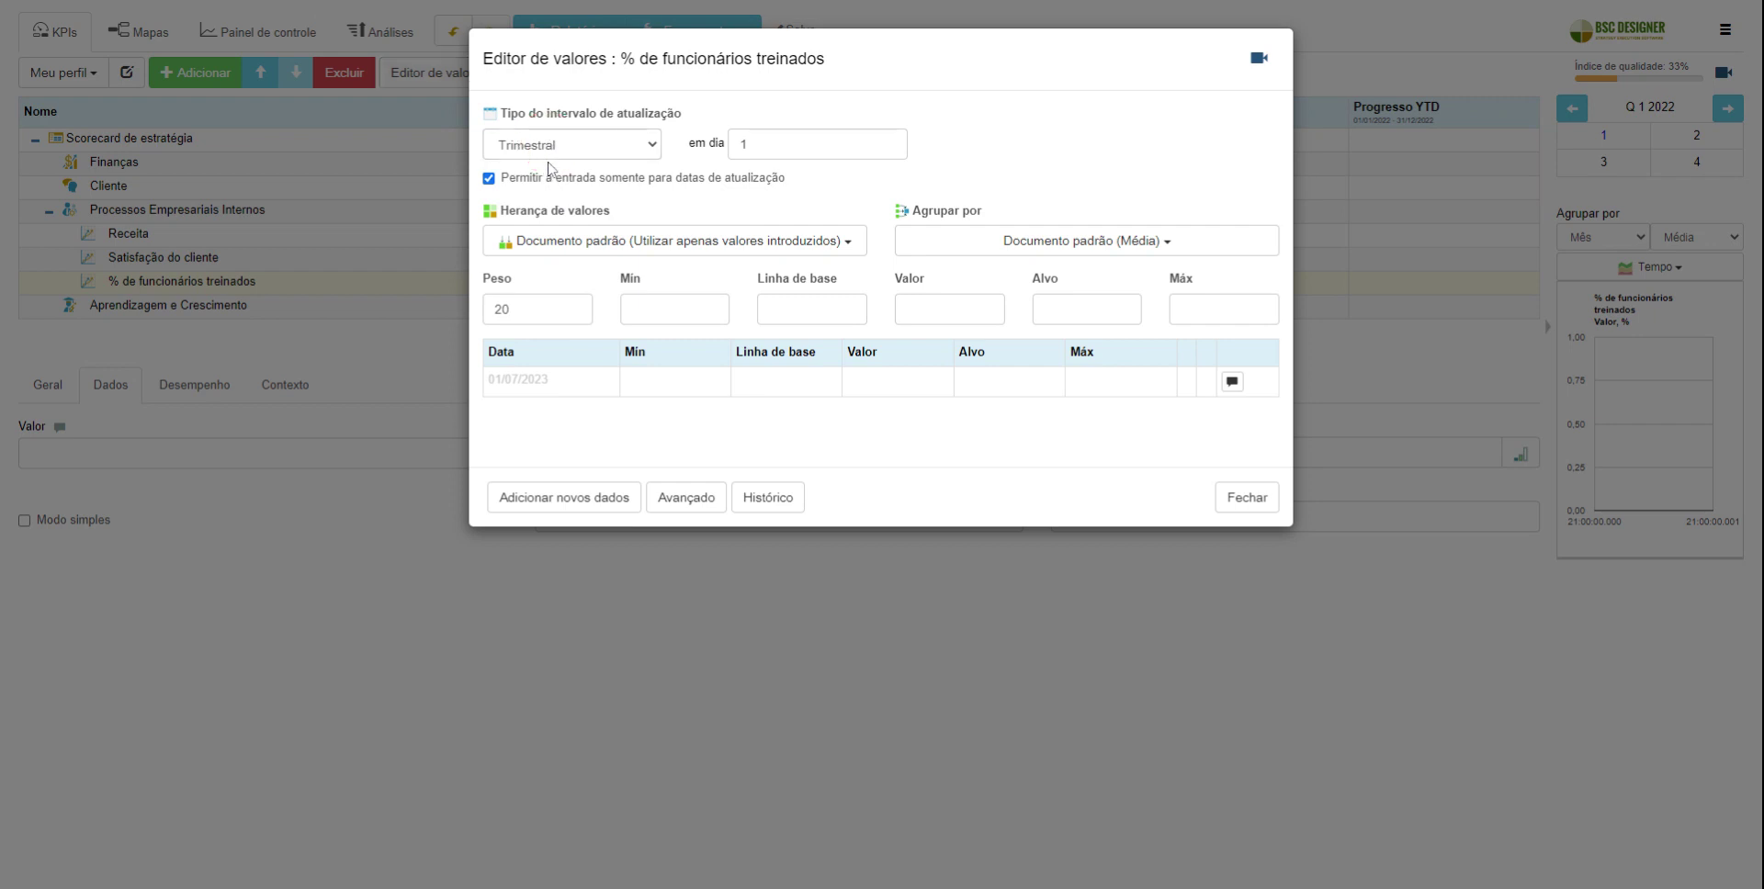
left_click(1246, 499)
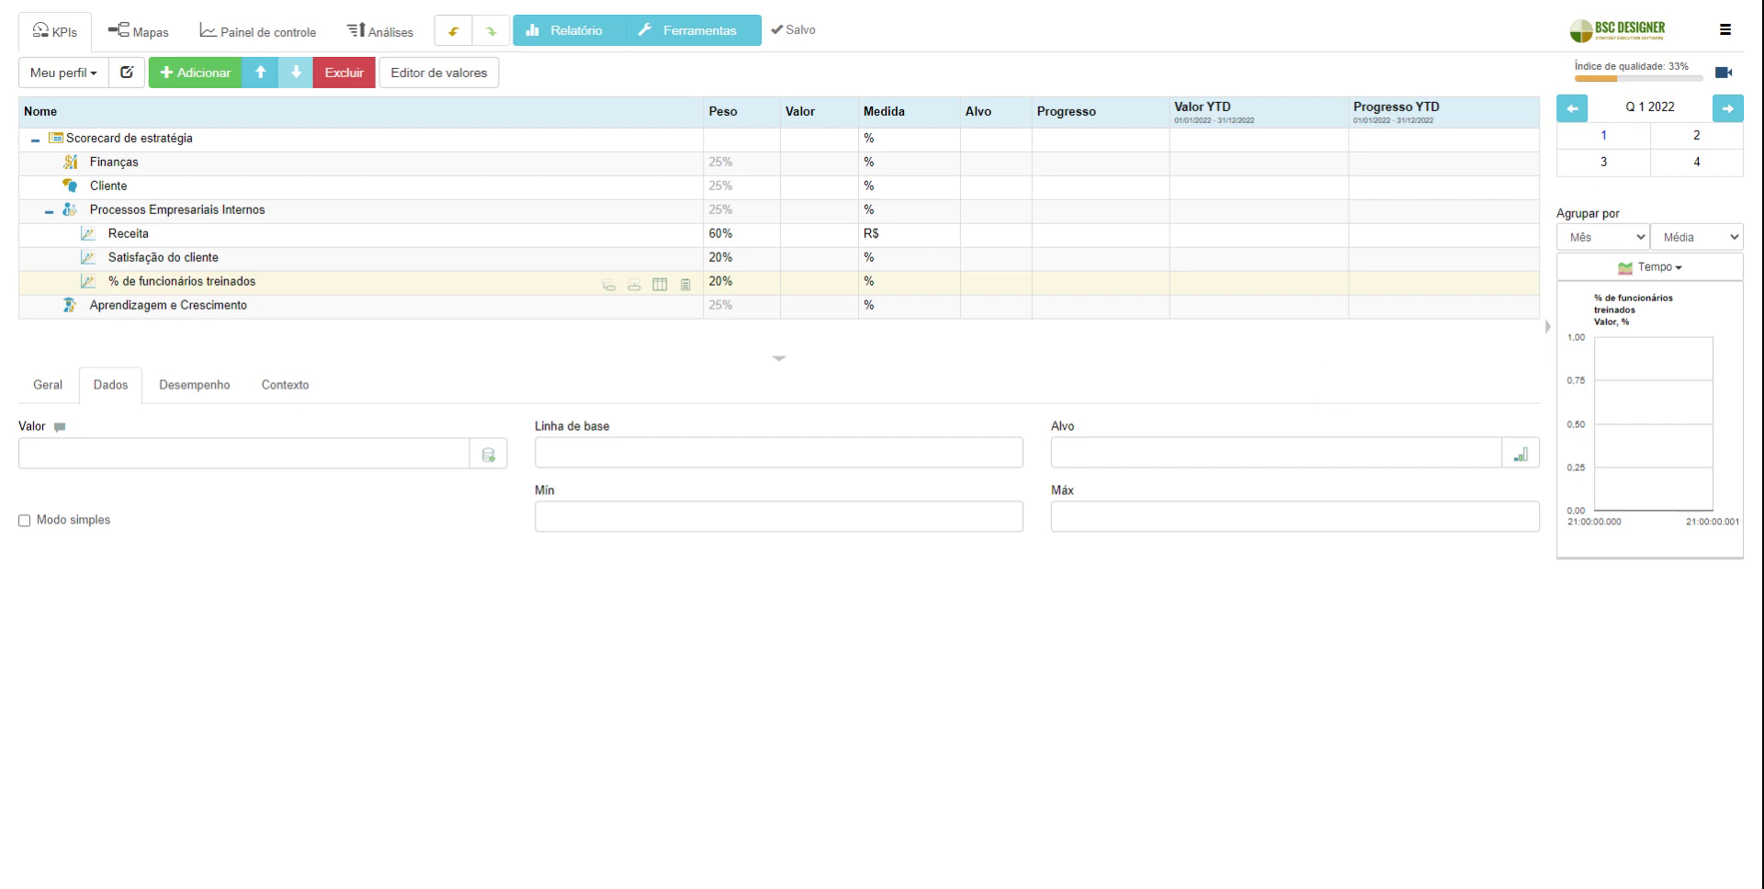
- Enter a target of 50000 for the Receita indicator as the total target for 01/01/2022 to 31/12/2022
left_click(154, 241)
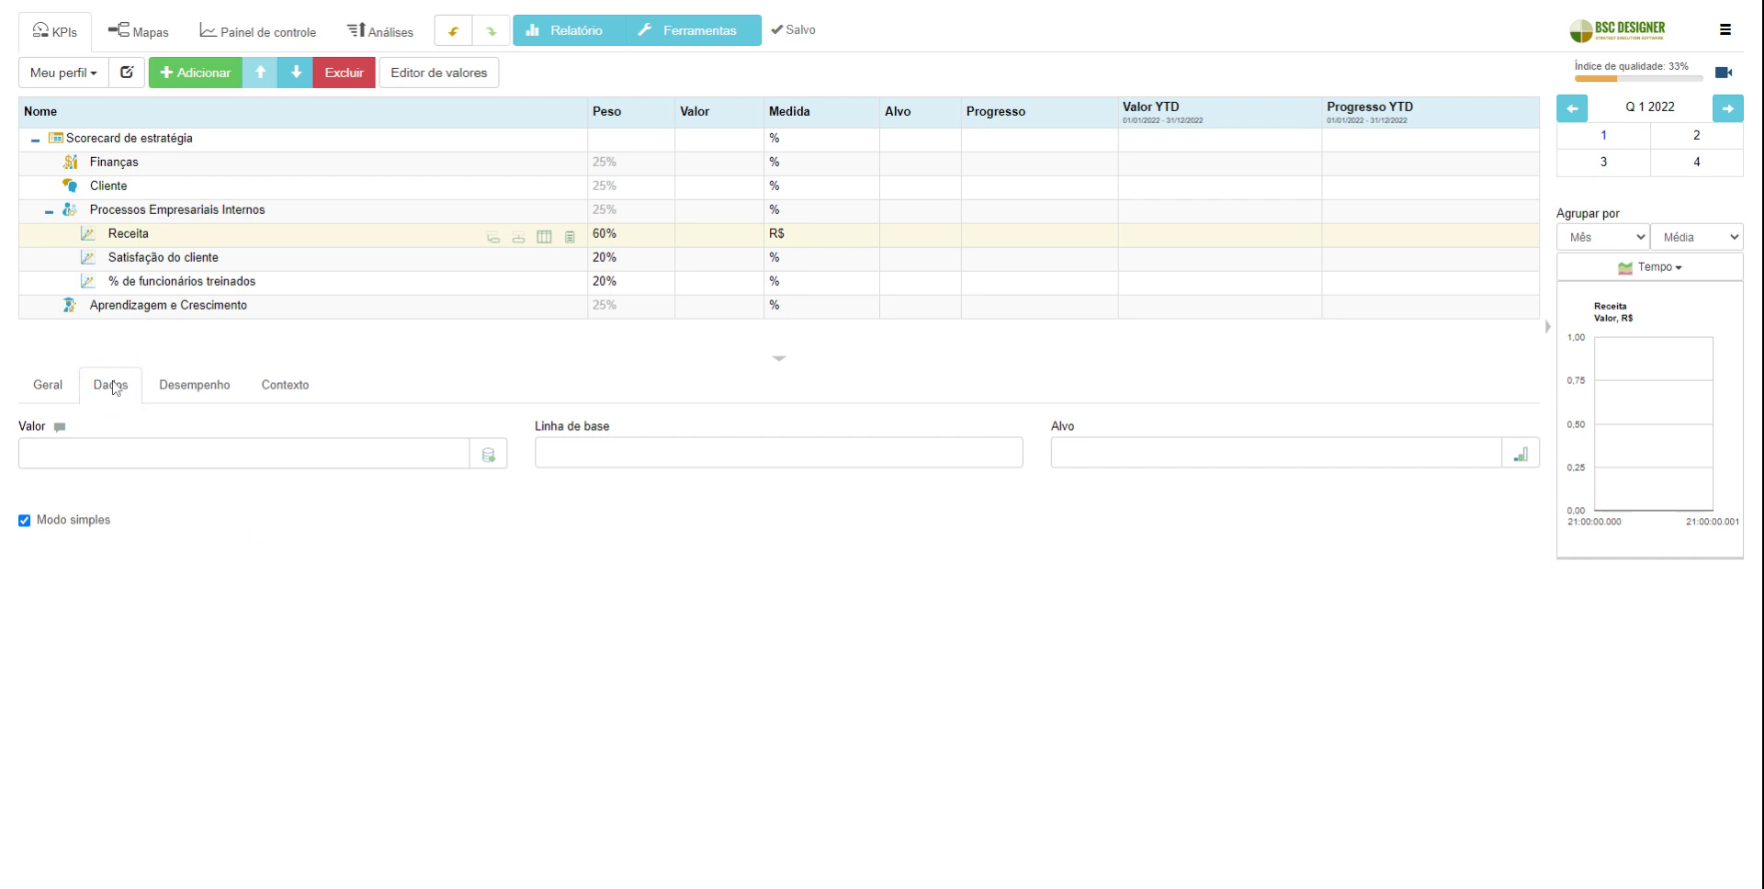
left_click(1096, 463)
type("50000")
key("Return")
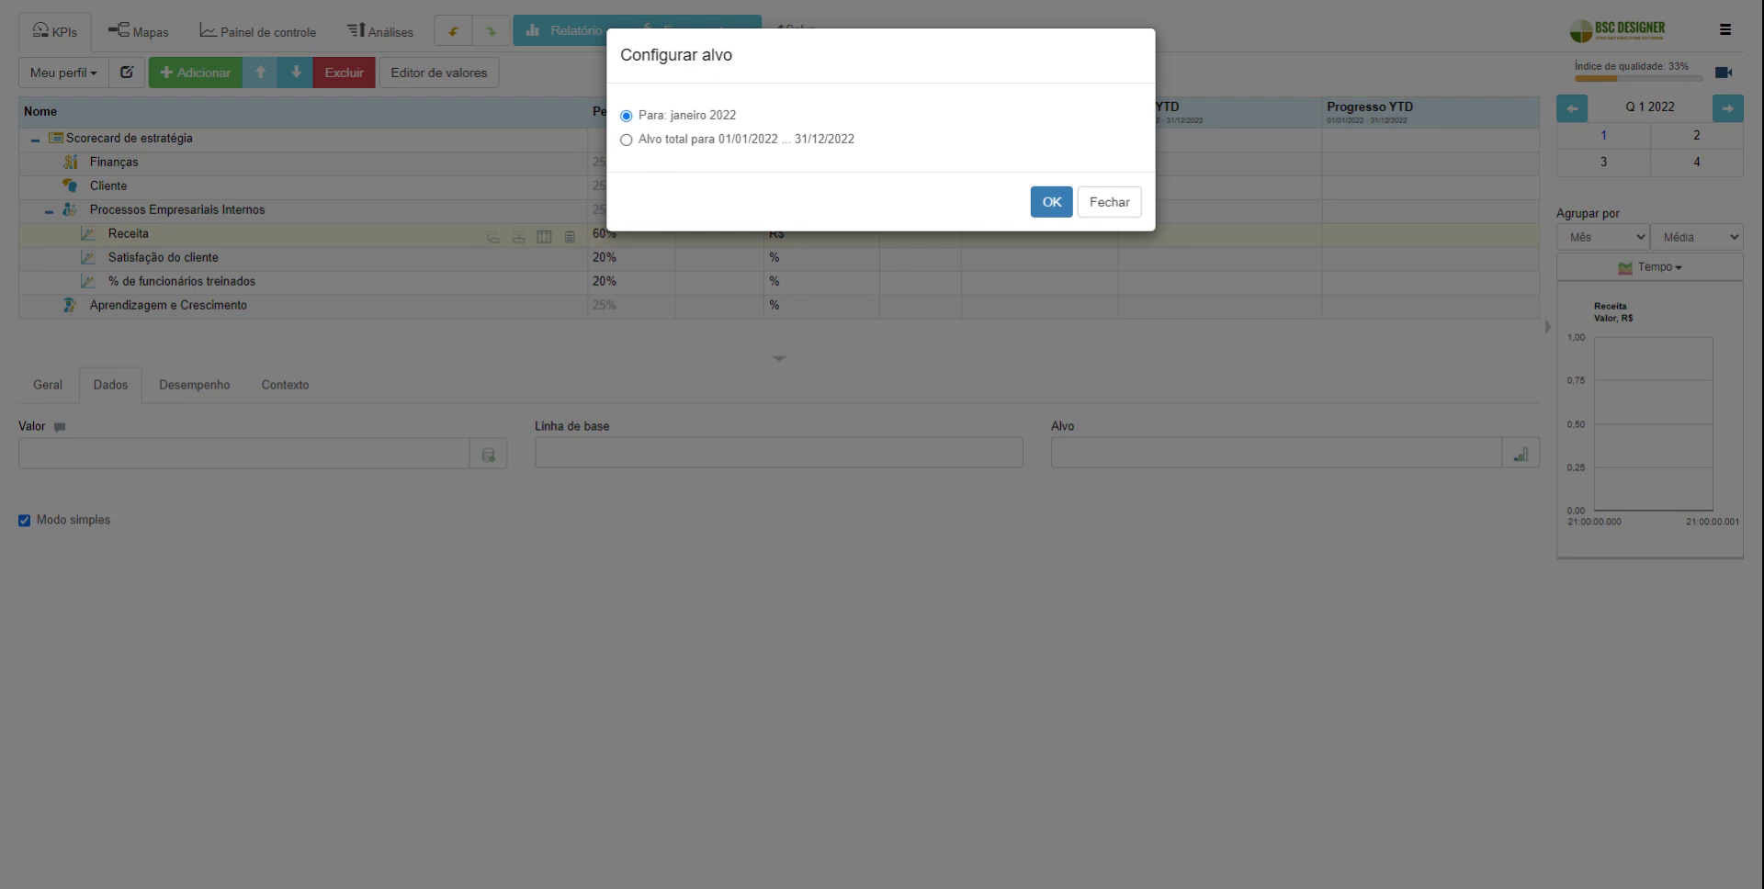
left_click(628, 143)
left_click(1047, 204)
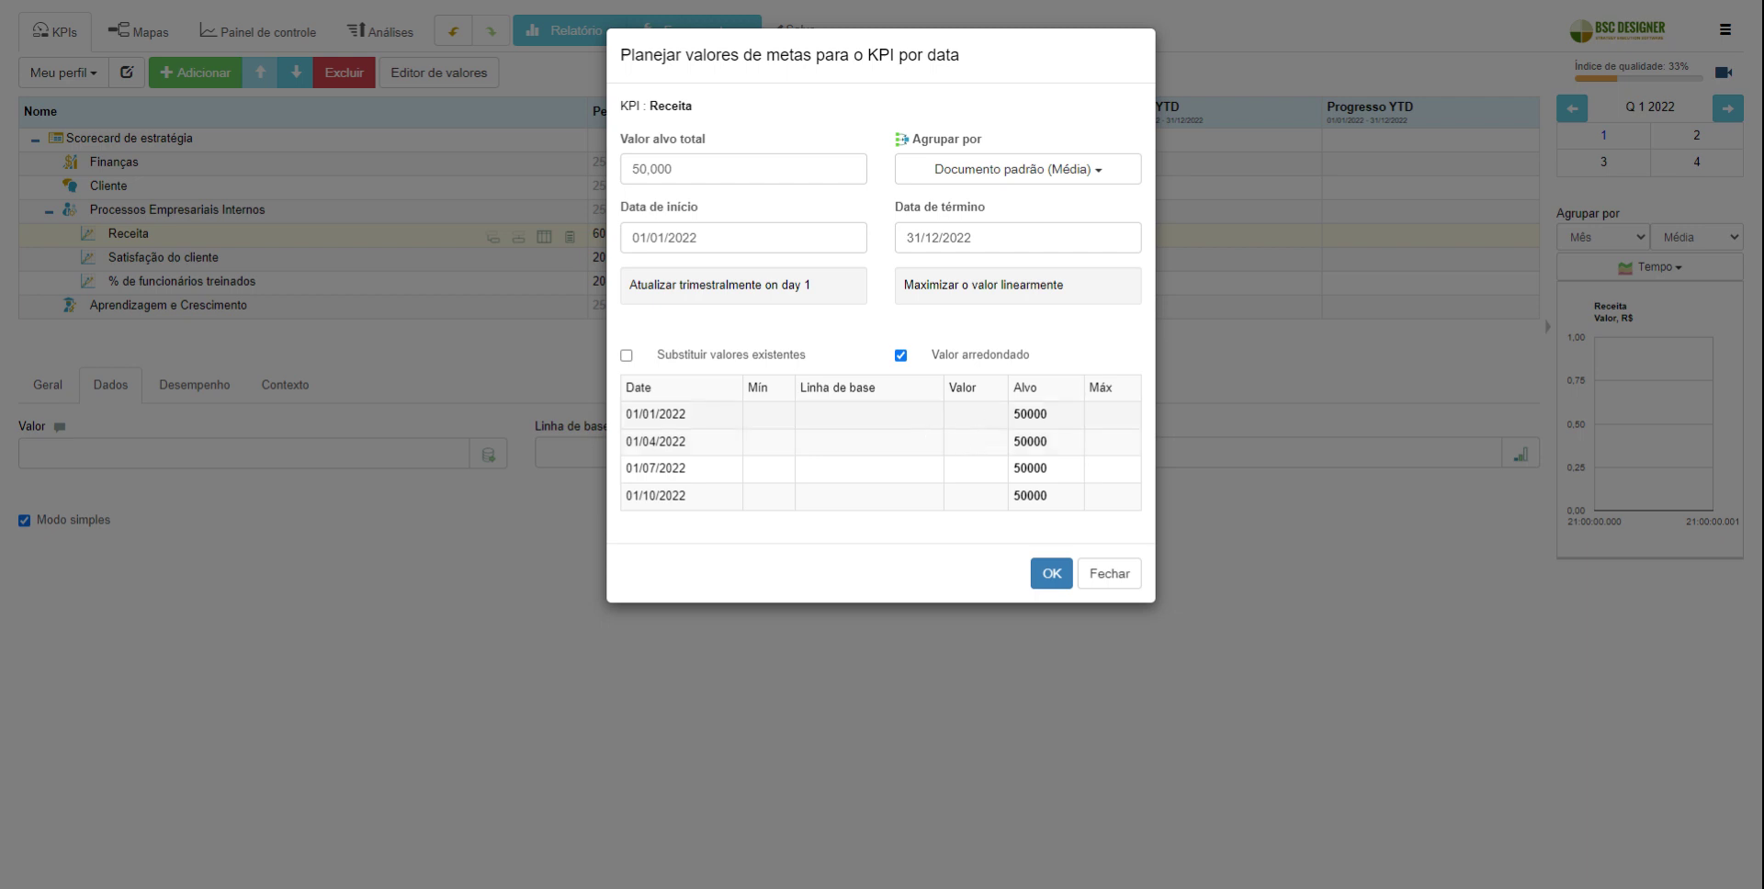
- Group Receita's planned target values by Σ de alteração and accept the target plan
left_click(978, 181)
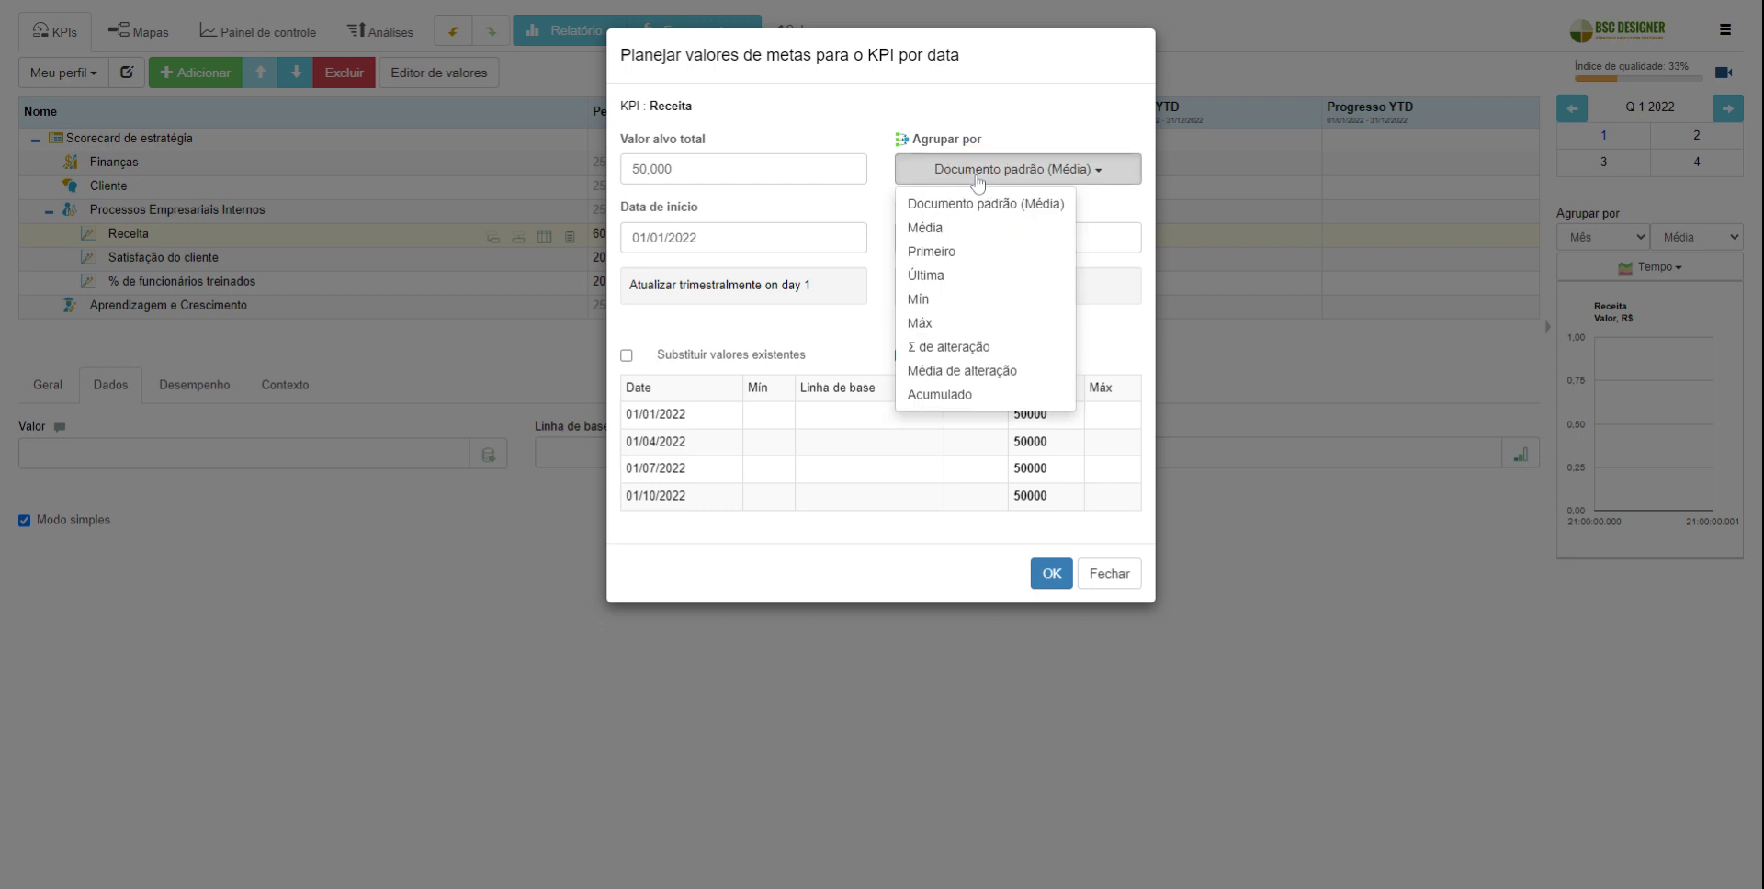
left_click(976, 347)
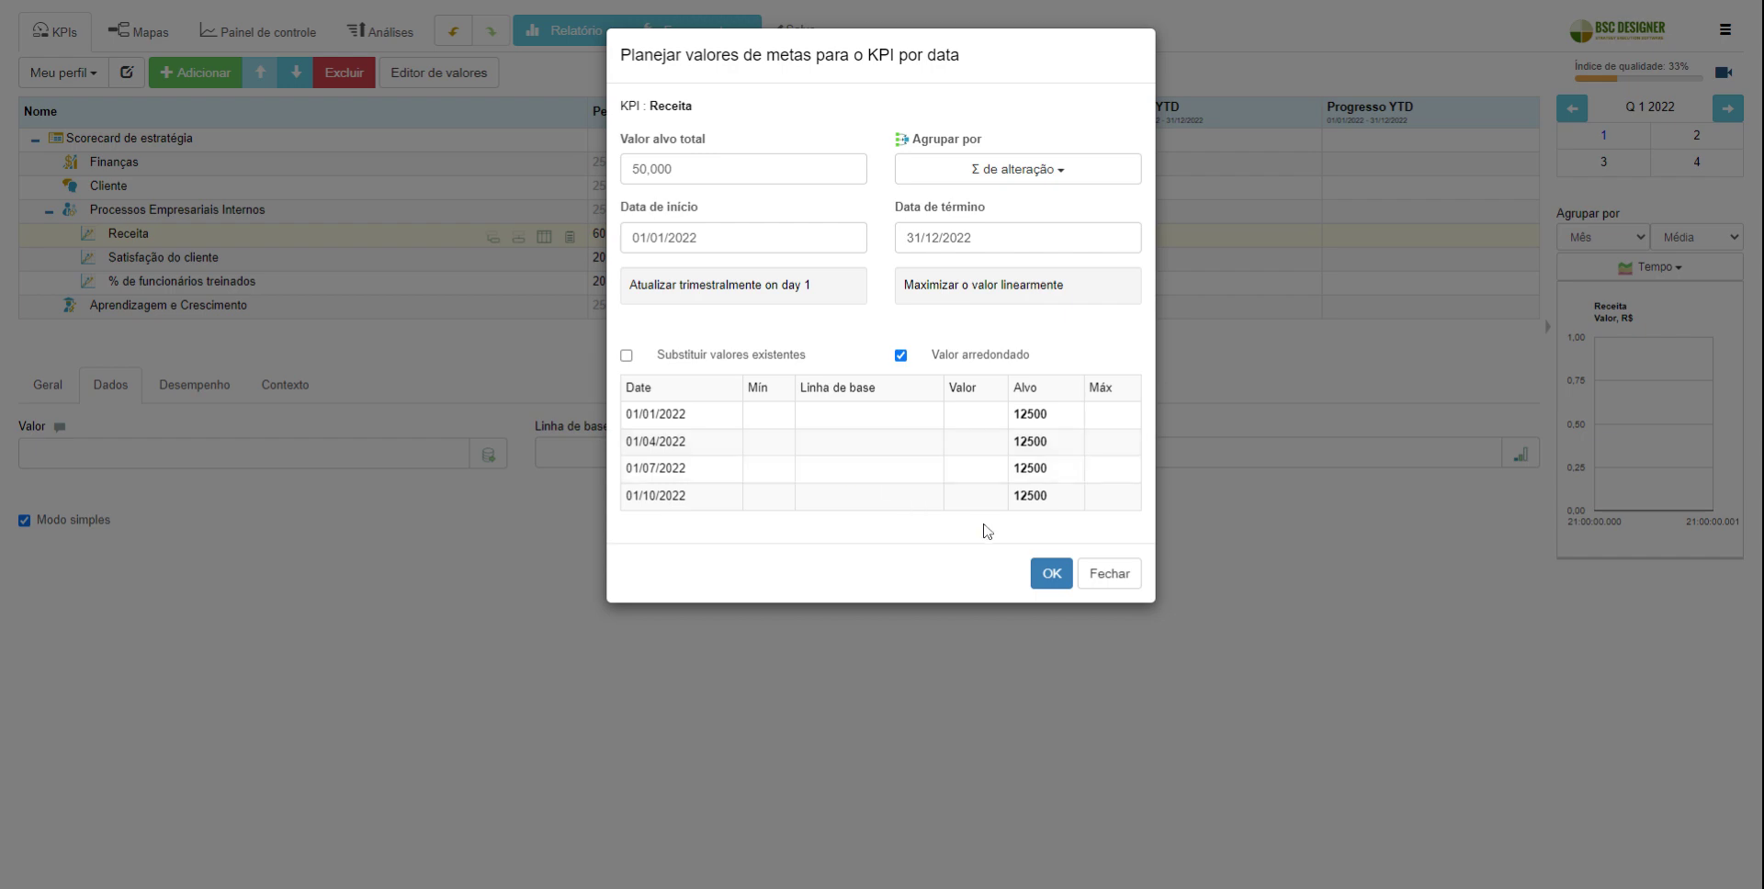
left_click(1049, 572)
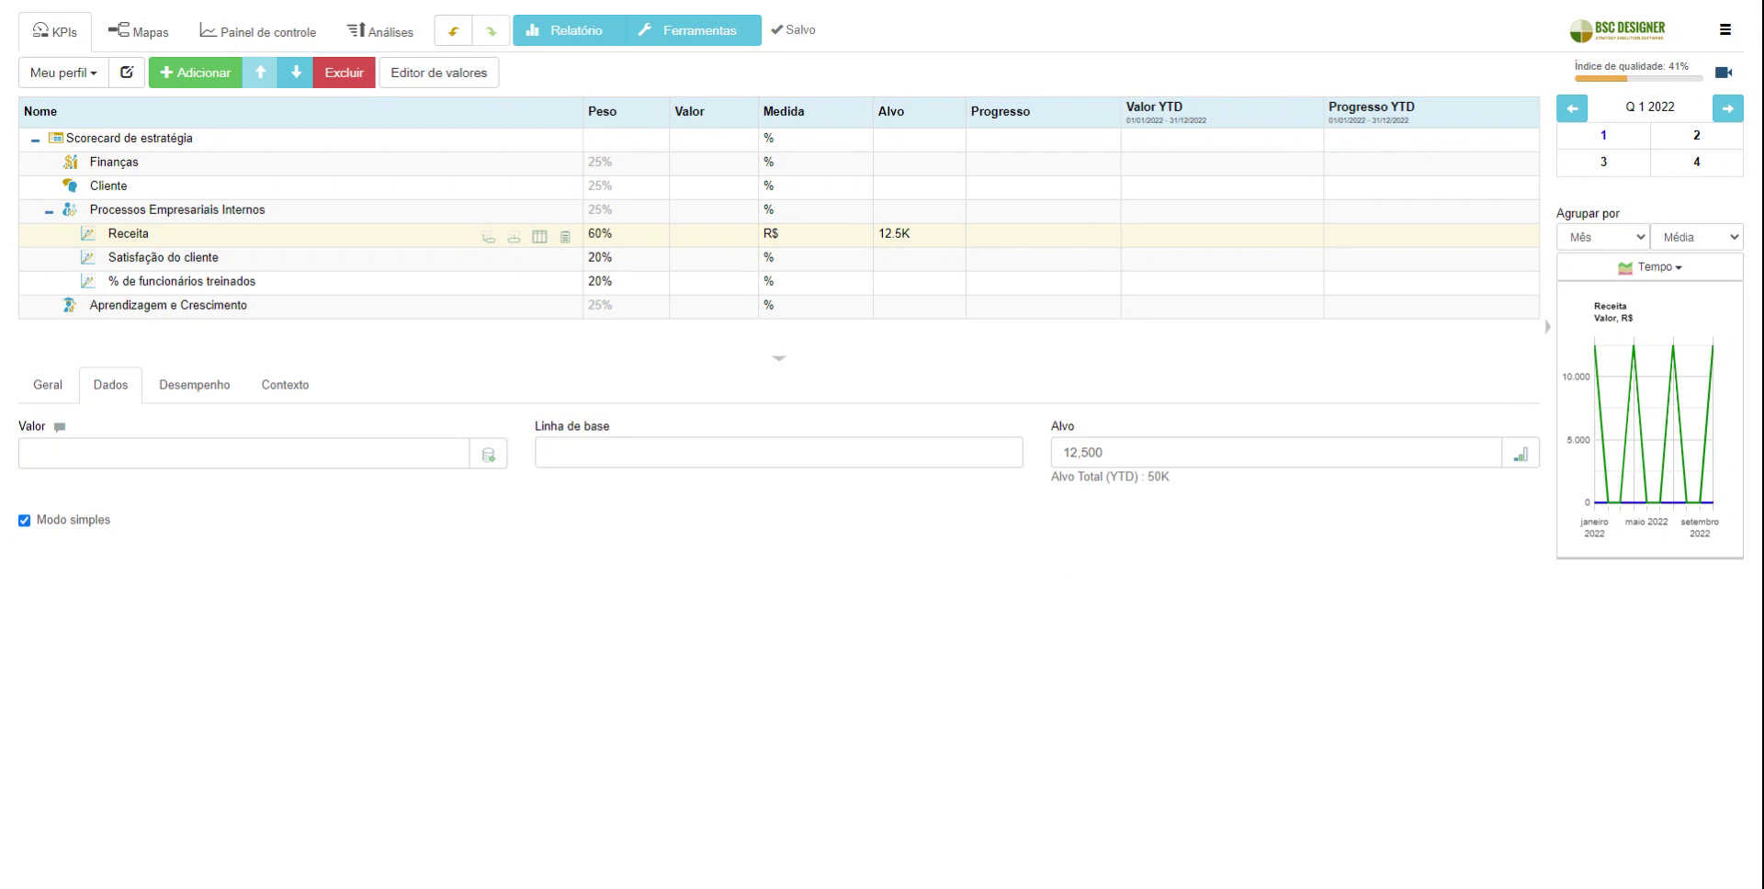
- Plan a total 2022 target of 98 for Satisfação do cliente, grouped by Média, and accept it
left_click(239, 265)
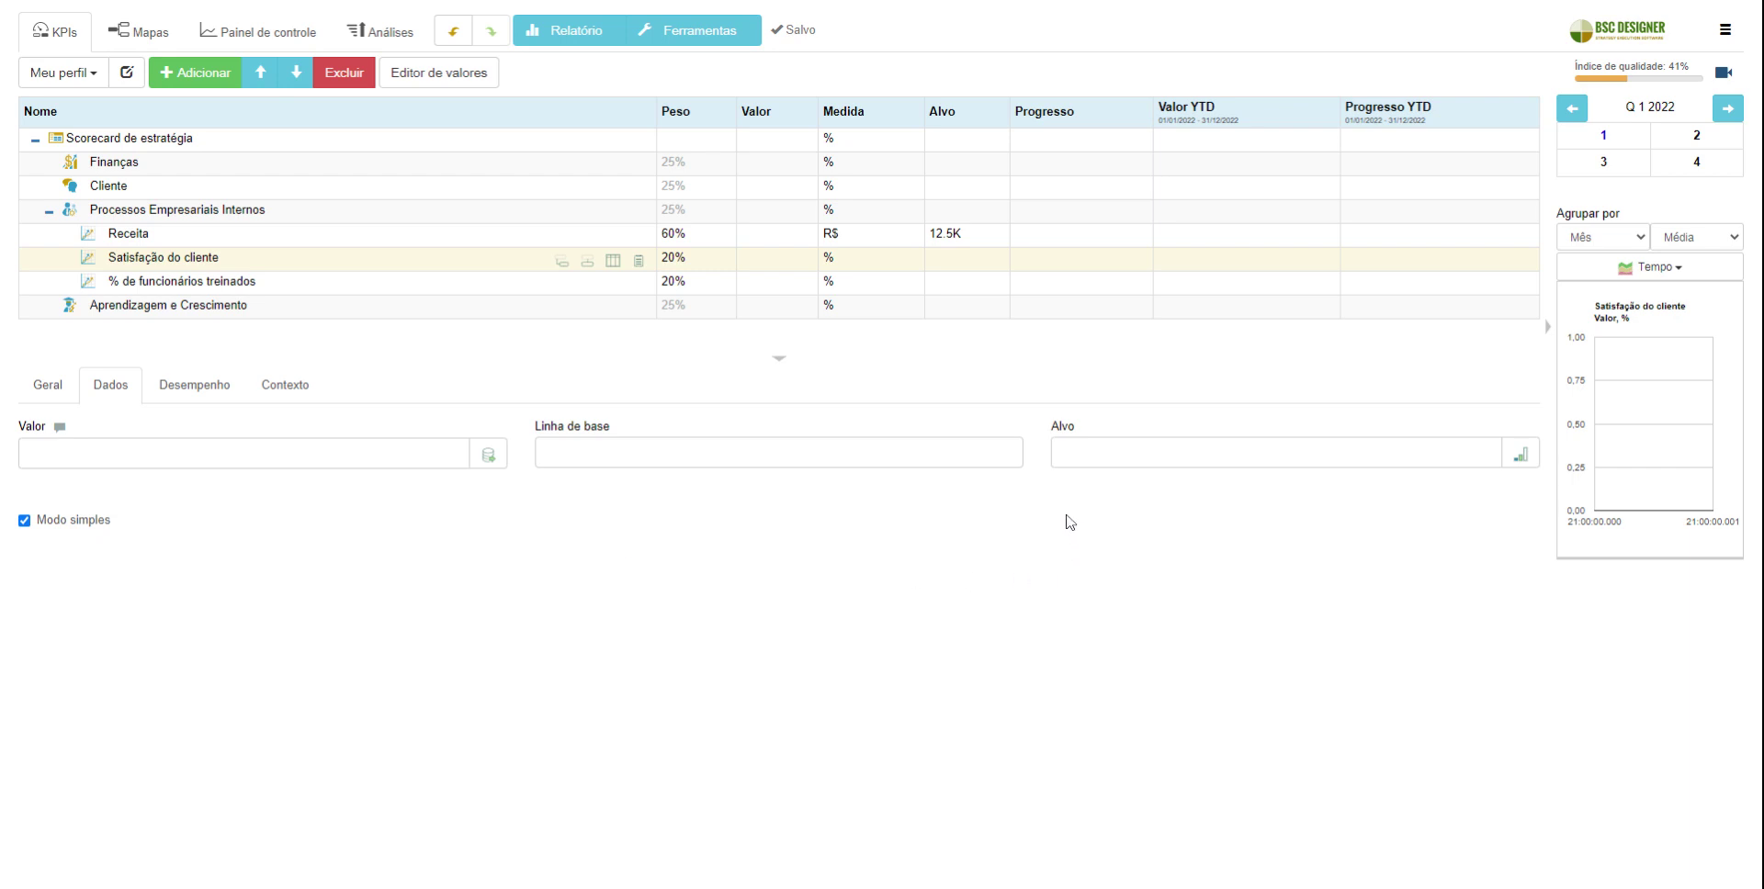
left_click(1063, 452)
type("10")
left_click(875, 619)
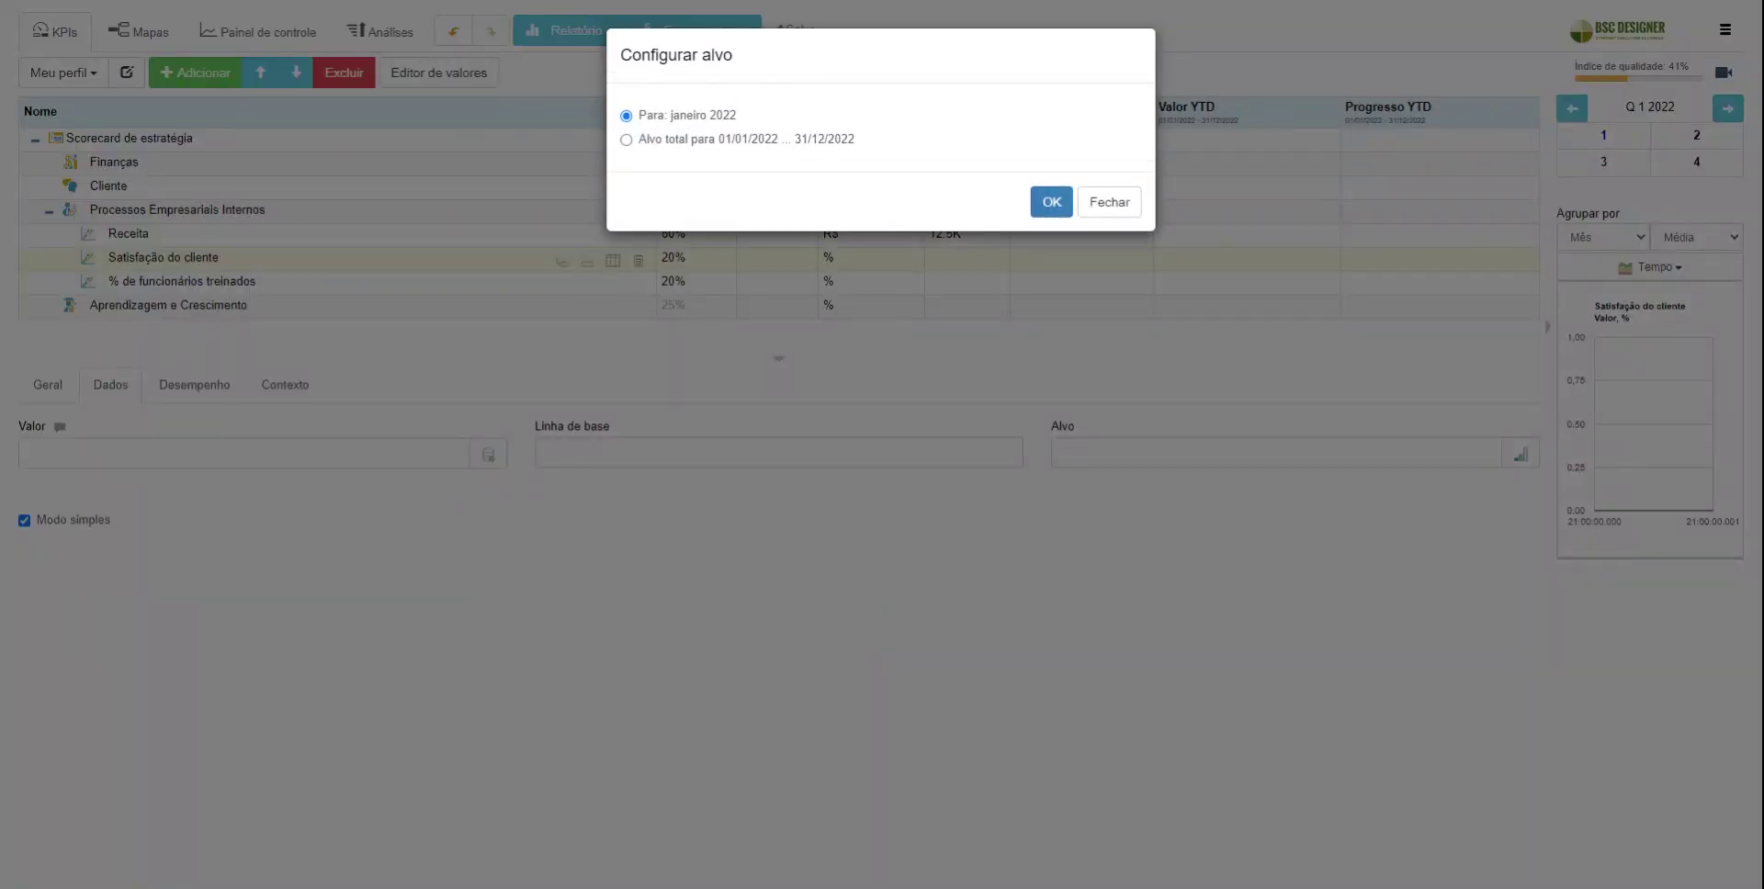
left_click(654, 142)
left_click(1048, 202)
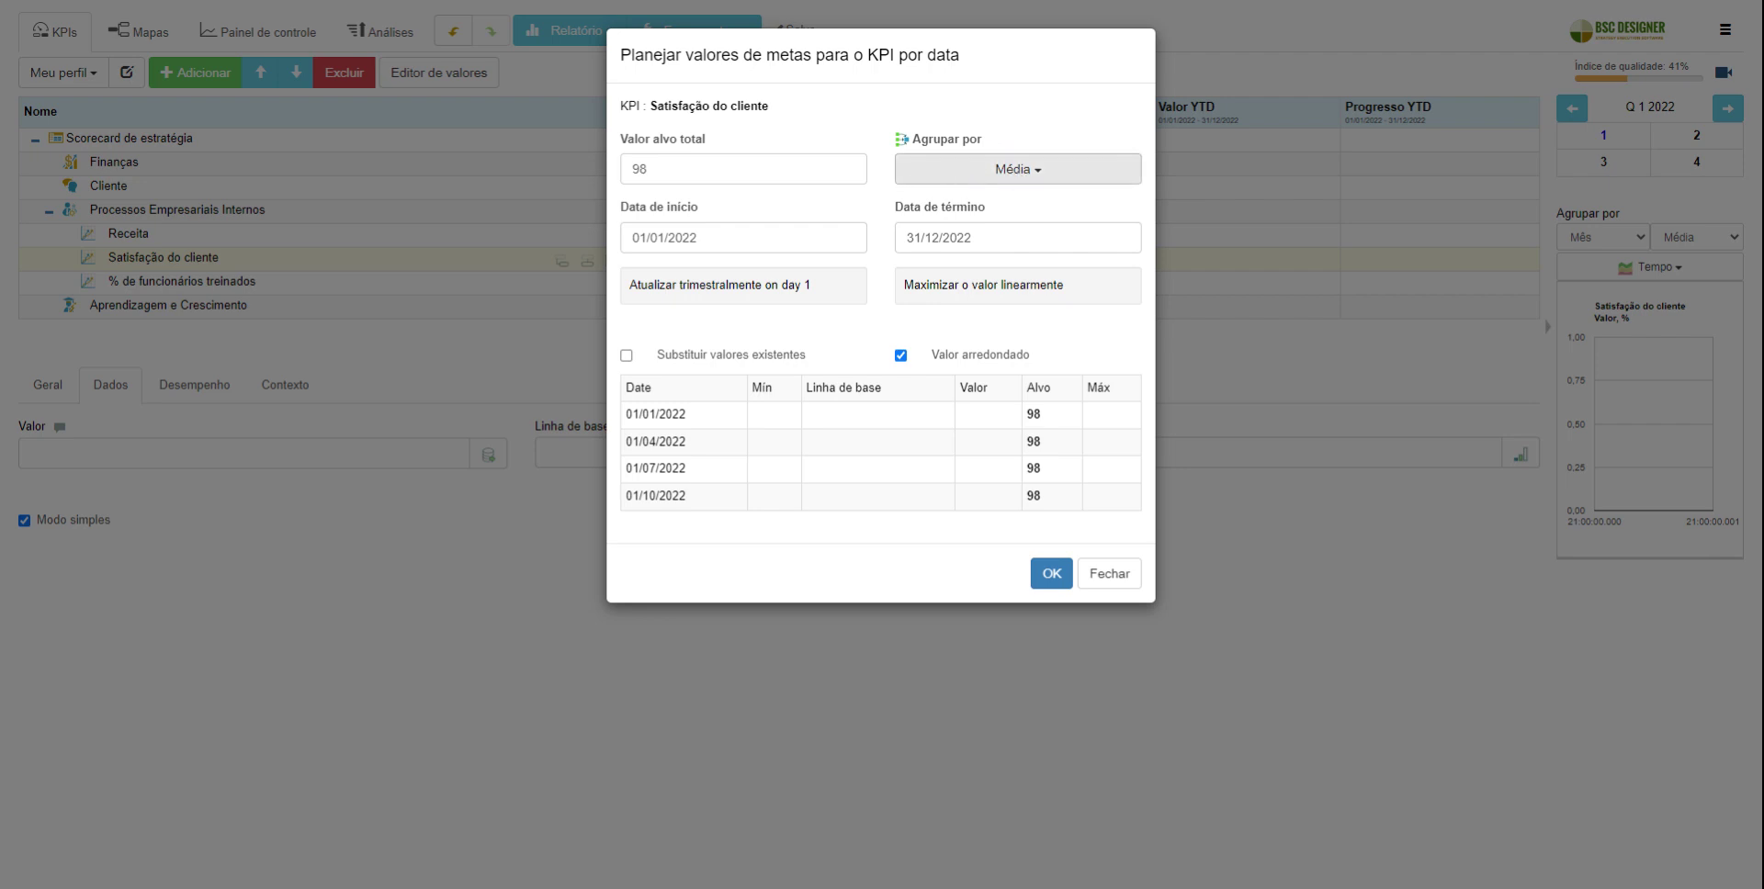
left_click(1042, 568)
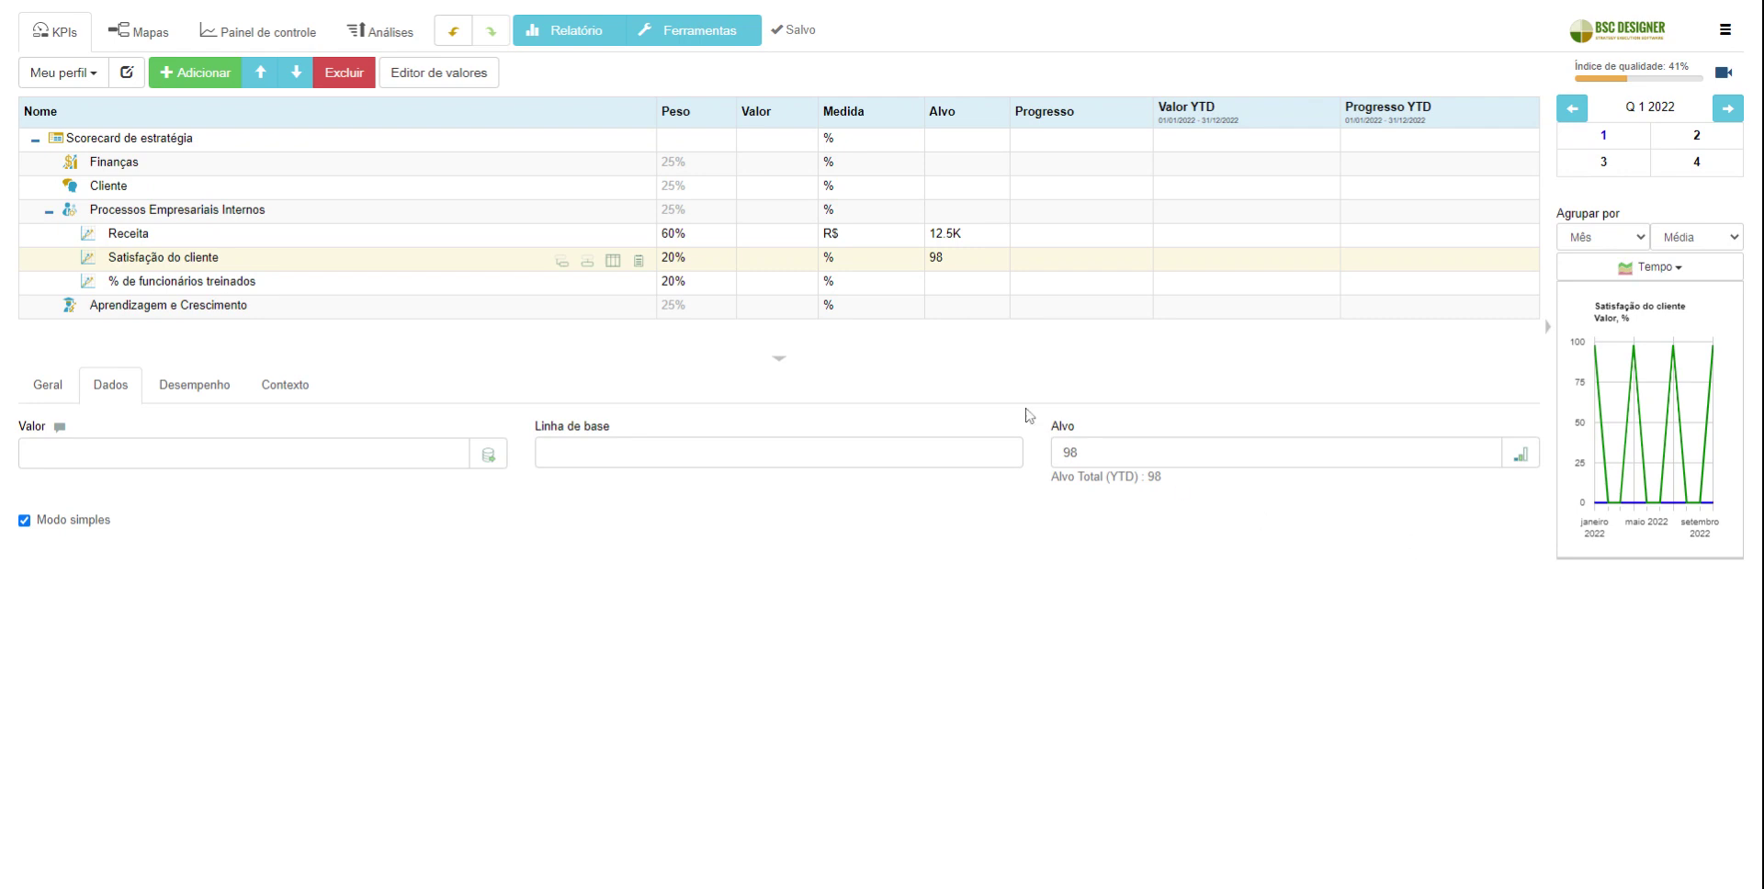
- Enter a target of 100 for "% de funcionários treinados" as the total target for 01/01/2022 to 31/12/2022
left_click(193, 289)
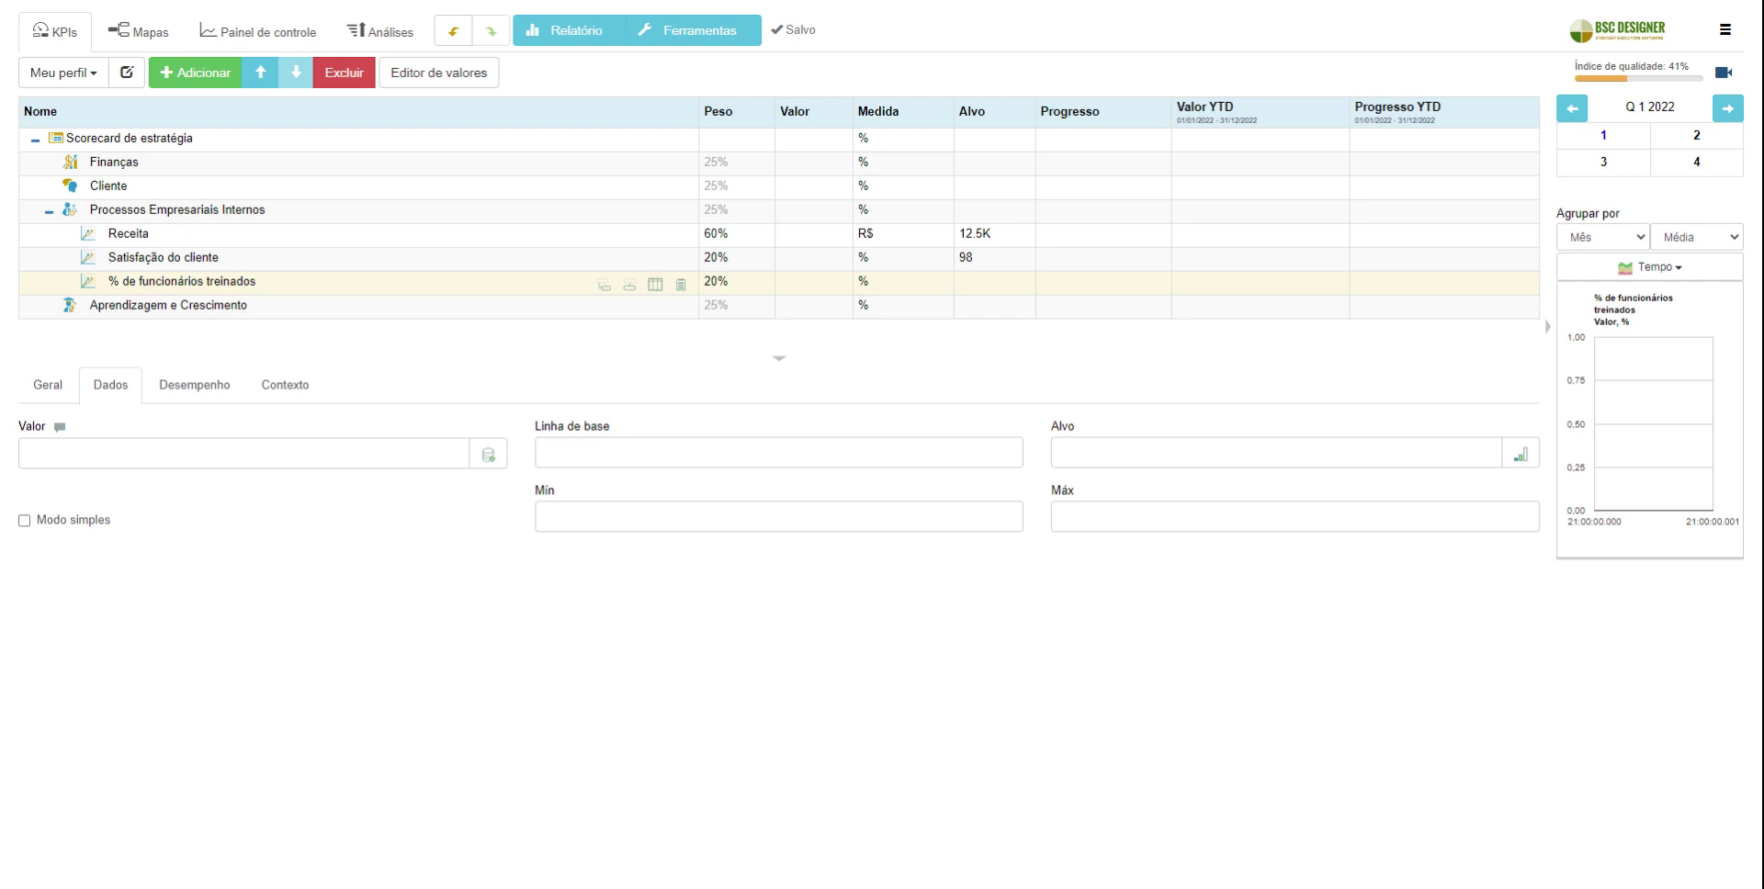
left_click(1085, 453)
type("100")
left_click(1136, 630)
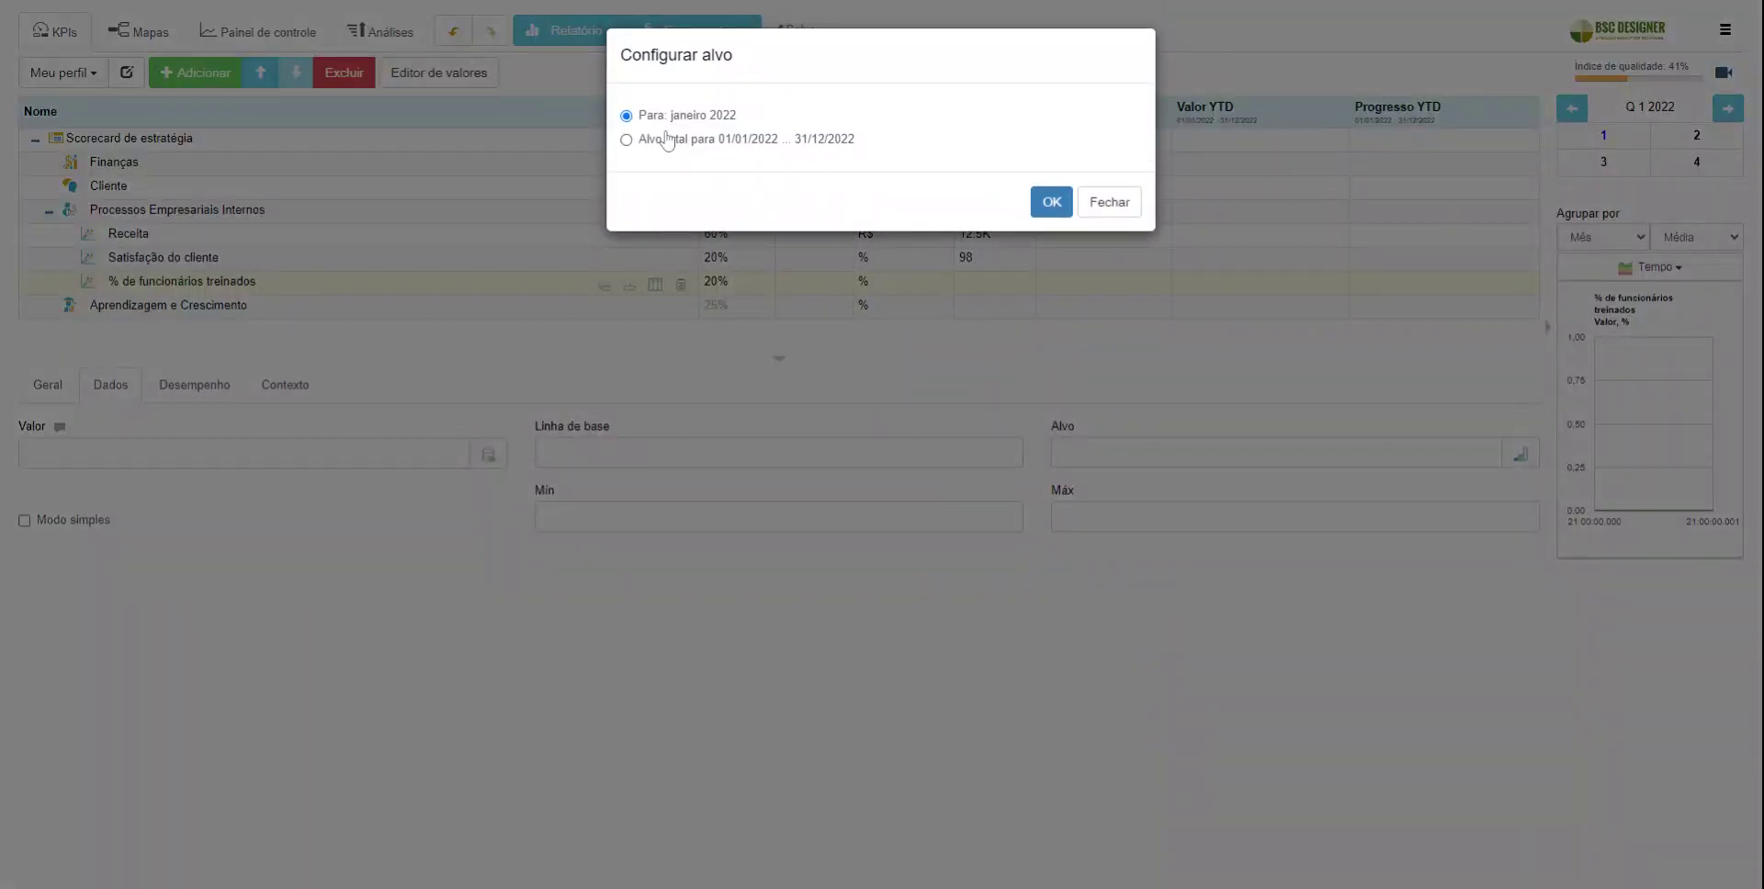
left_click(664, 141)
left_click(1053, 202)
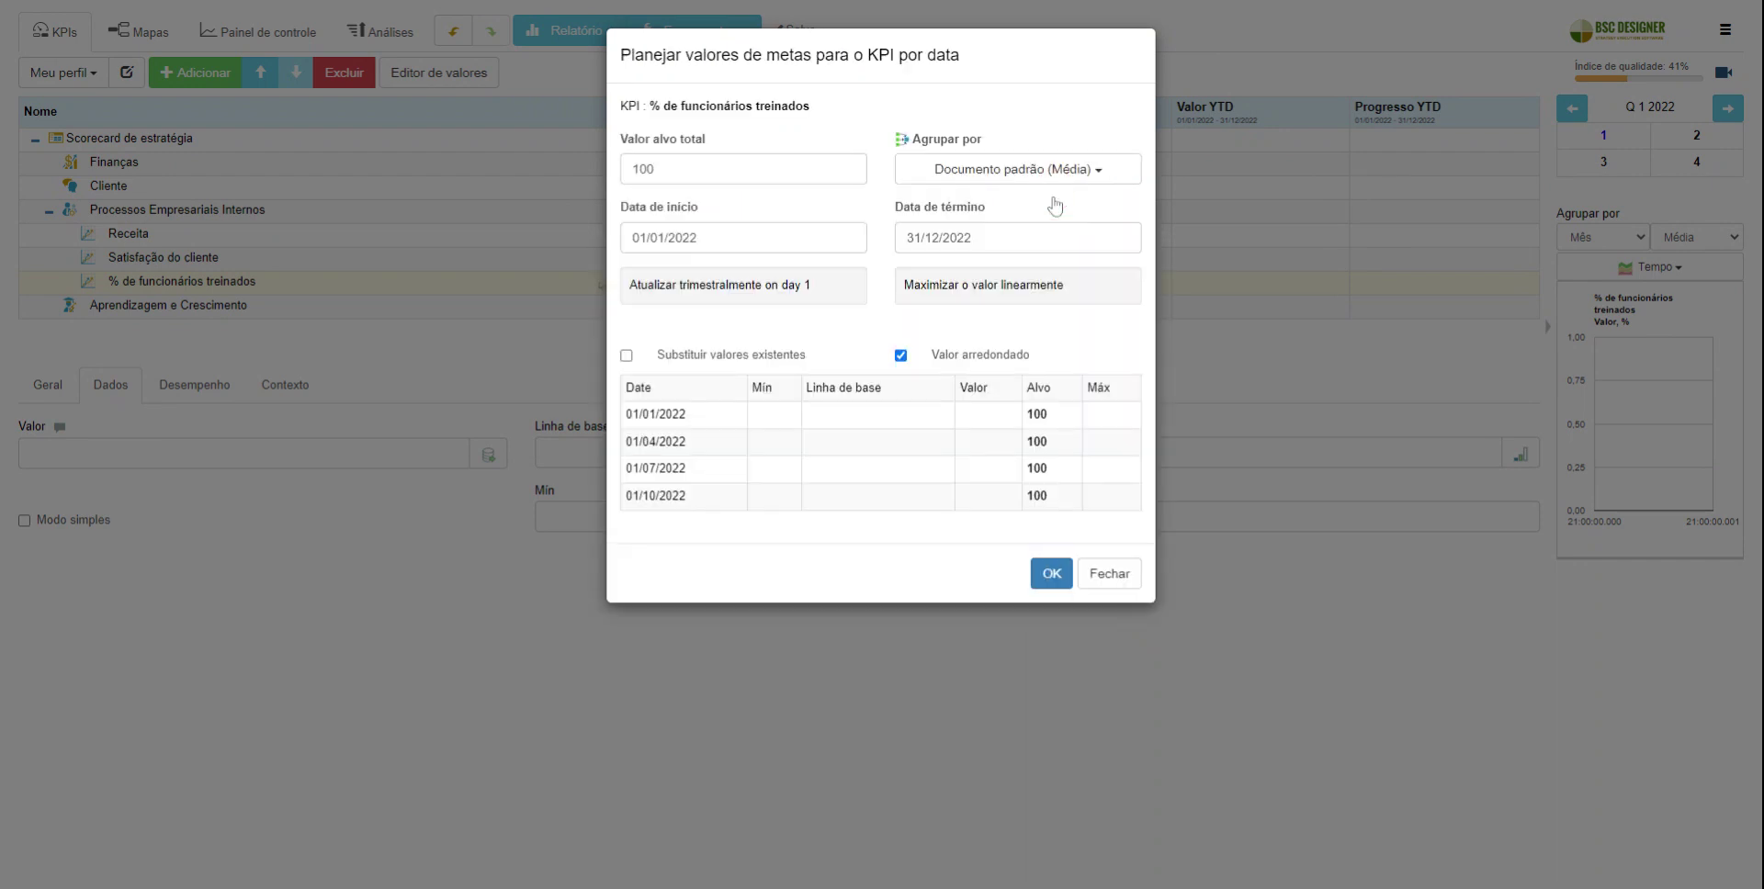
- Group the "% de funcionários treinados" targets by Acumulado, accept the plan, and review the quarterly targets in the values editor
left_click(1010, 169)
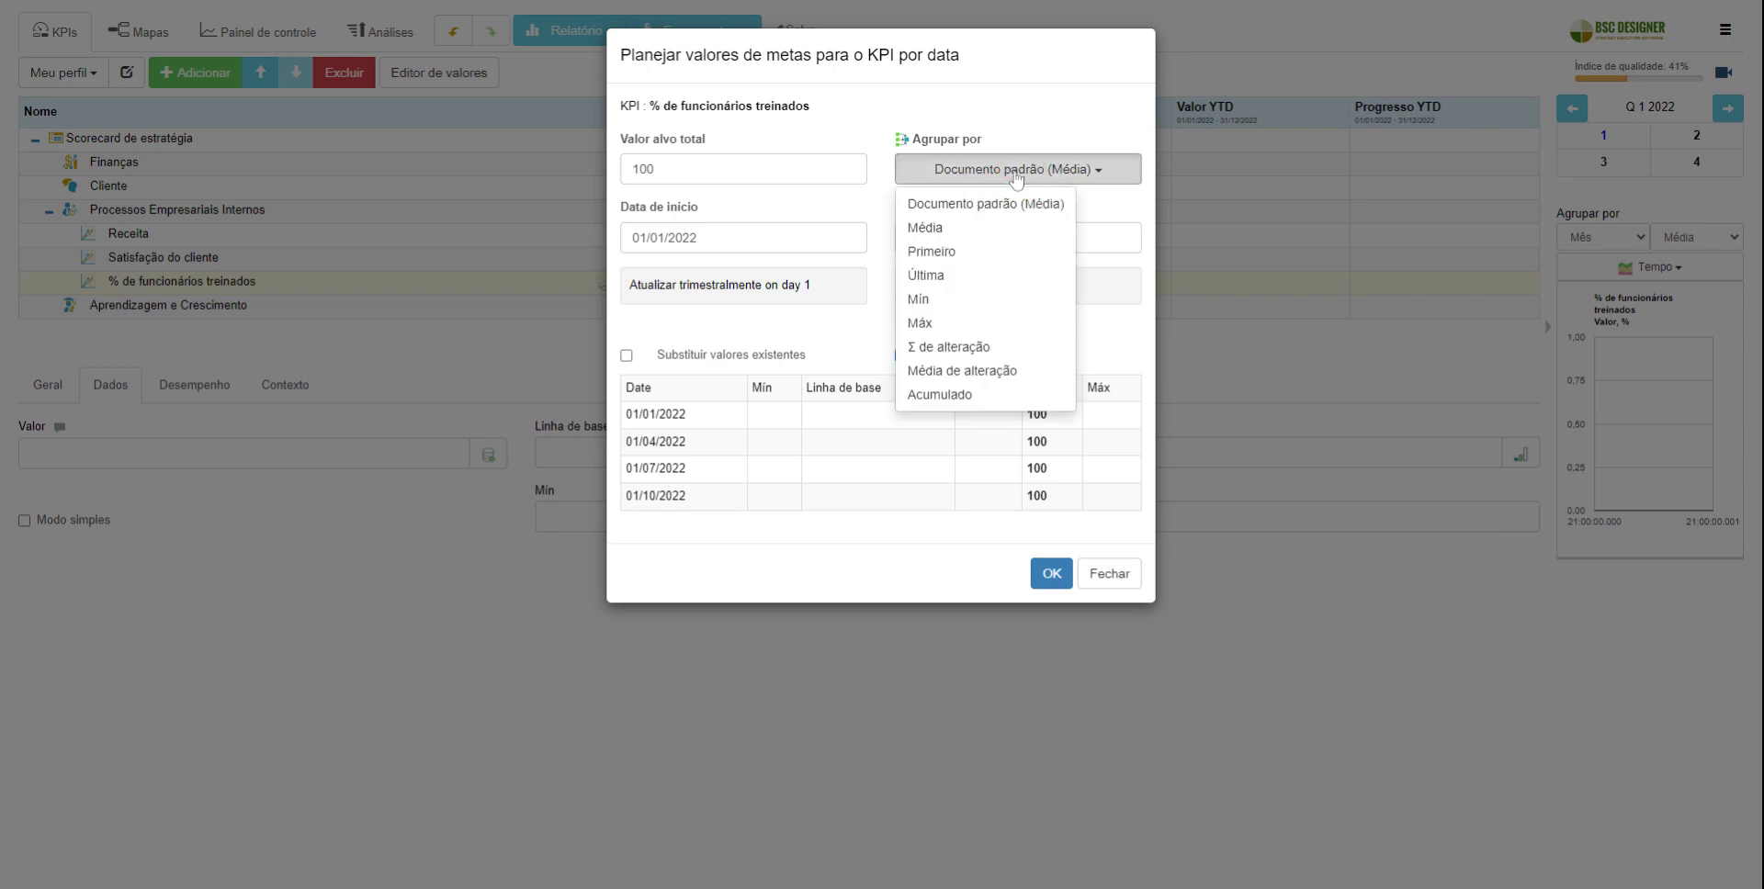
left_click(976, 349)
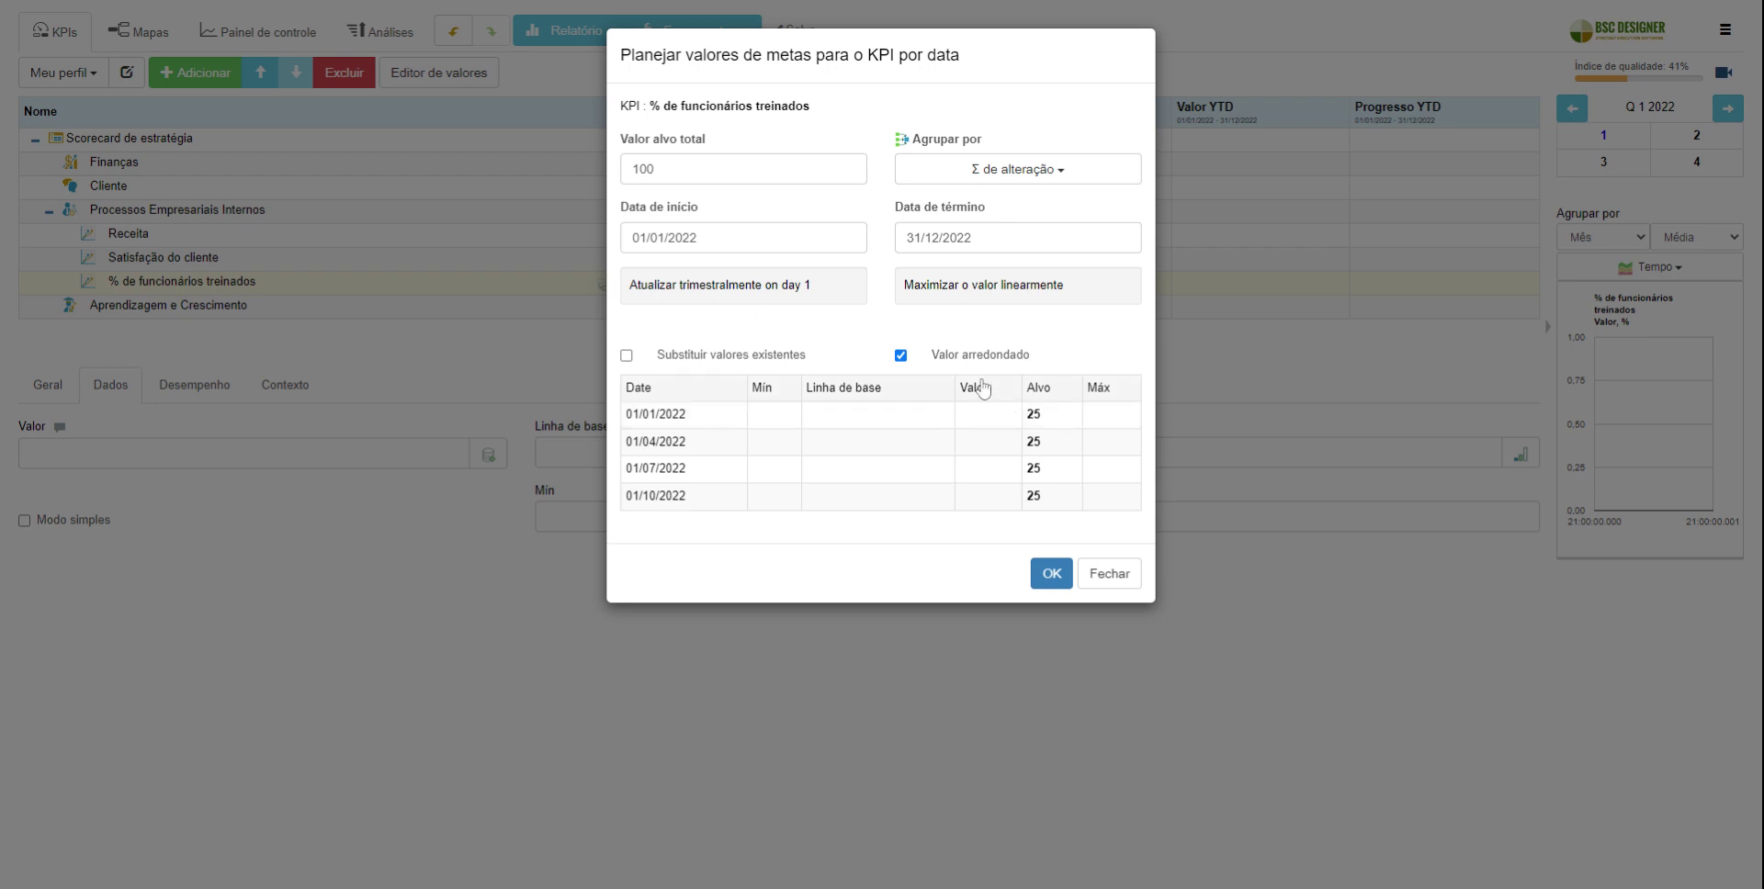
left_click(928, 182)
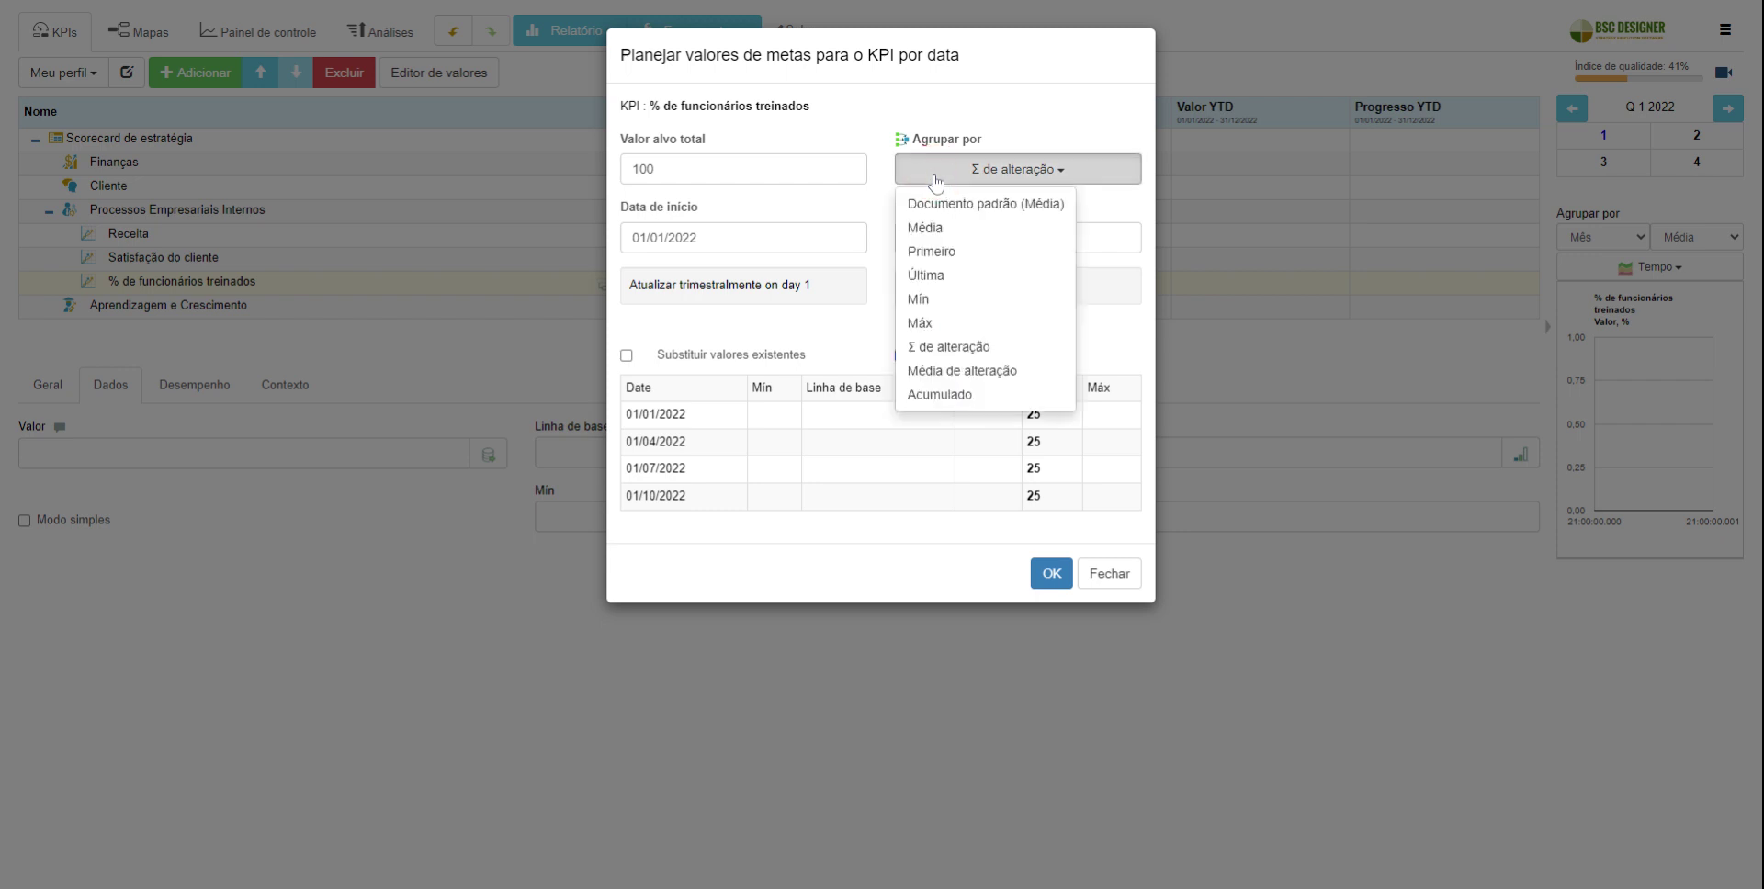
left_click(942, 397)
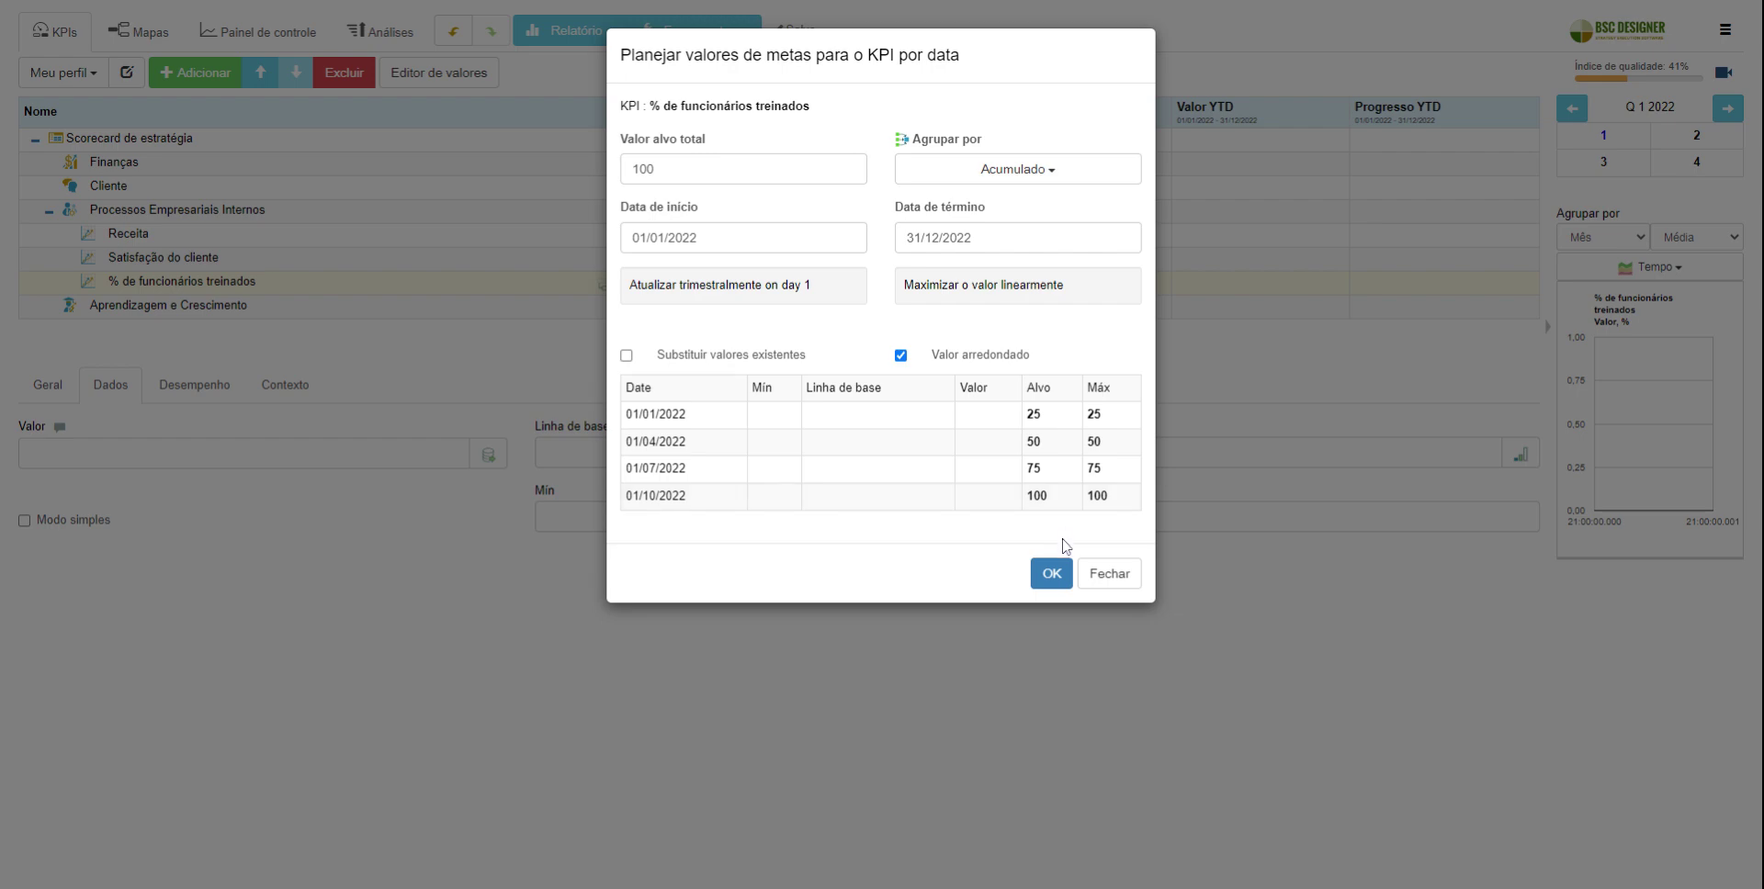
left_click(1052, 574)
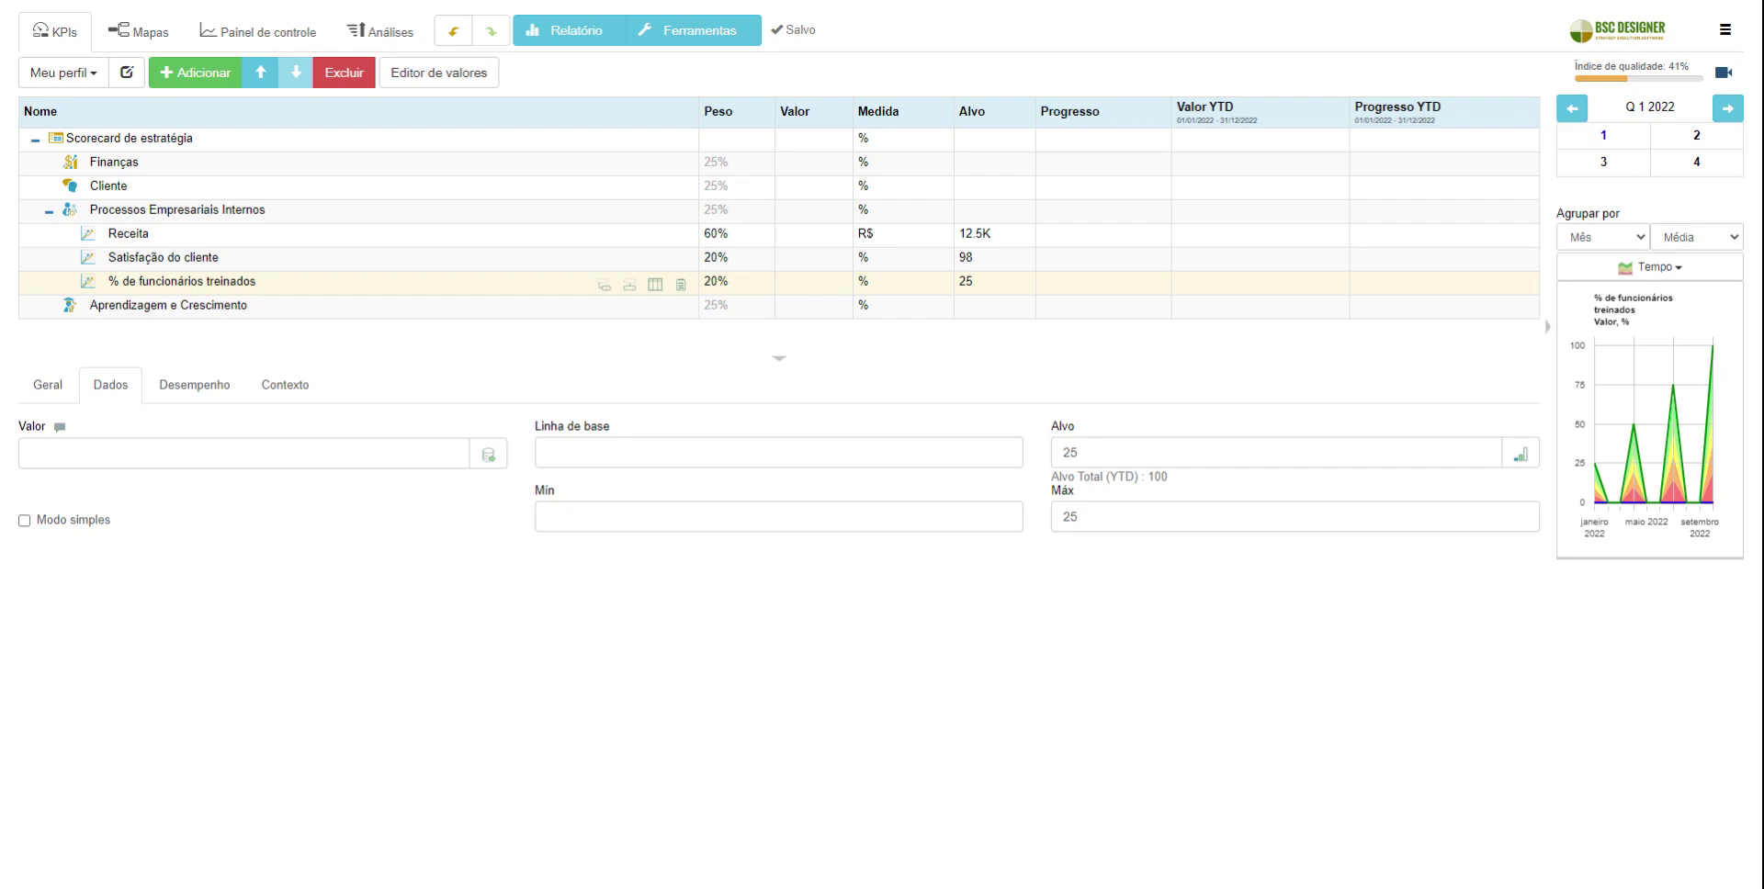
left_click(427, 73)
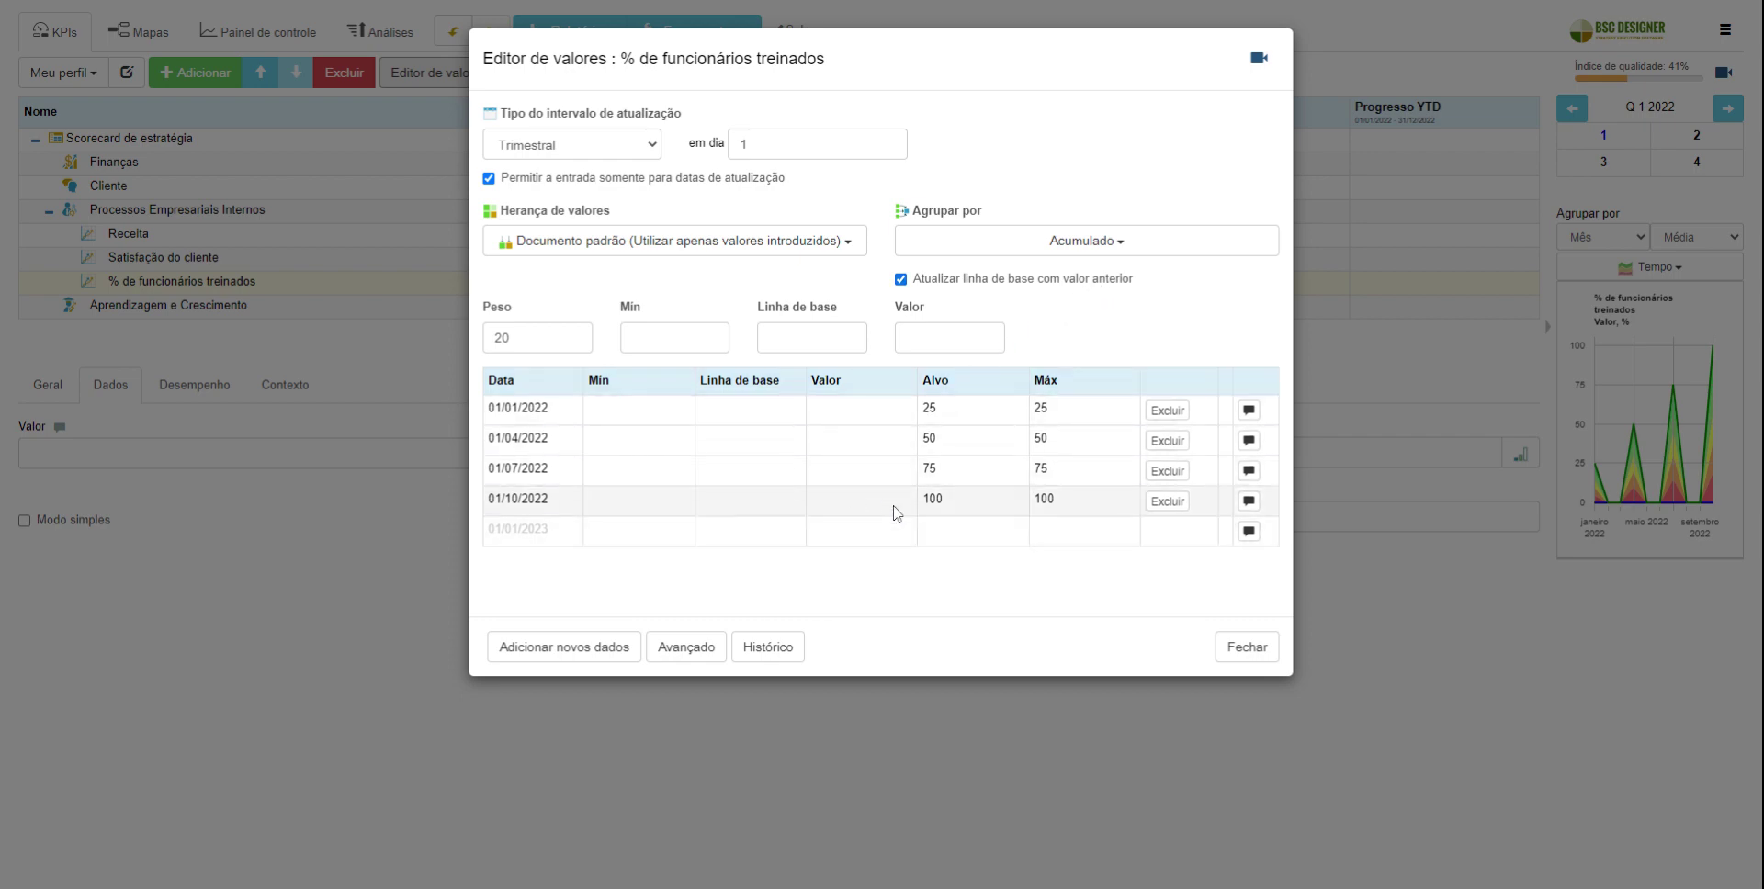
left_click(1248, 648)
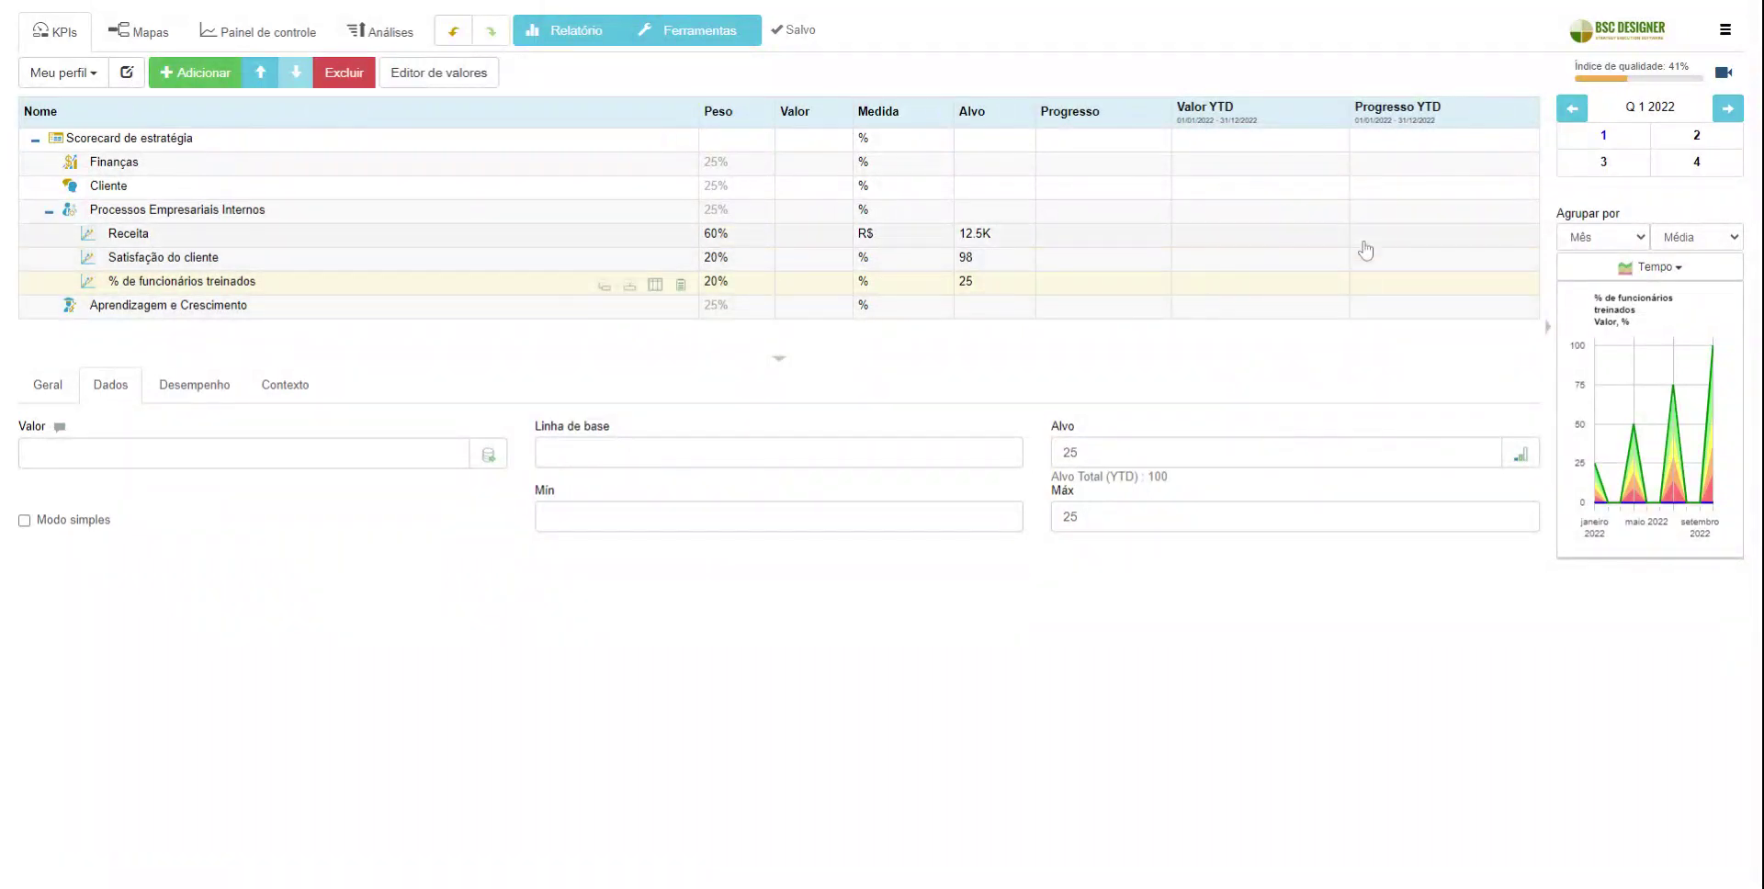
- Record values of 20 for Q1 2022 and 45 for Q2 2022 on the "% de funcionários treinados" indicator
left_click(1605, 136)
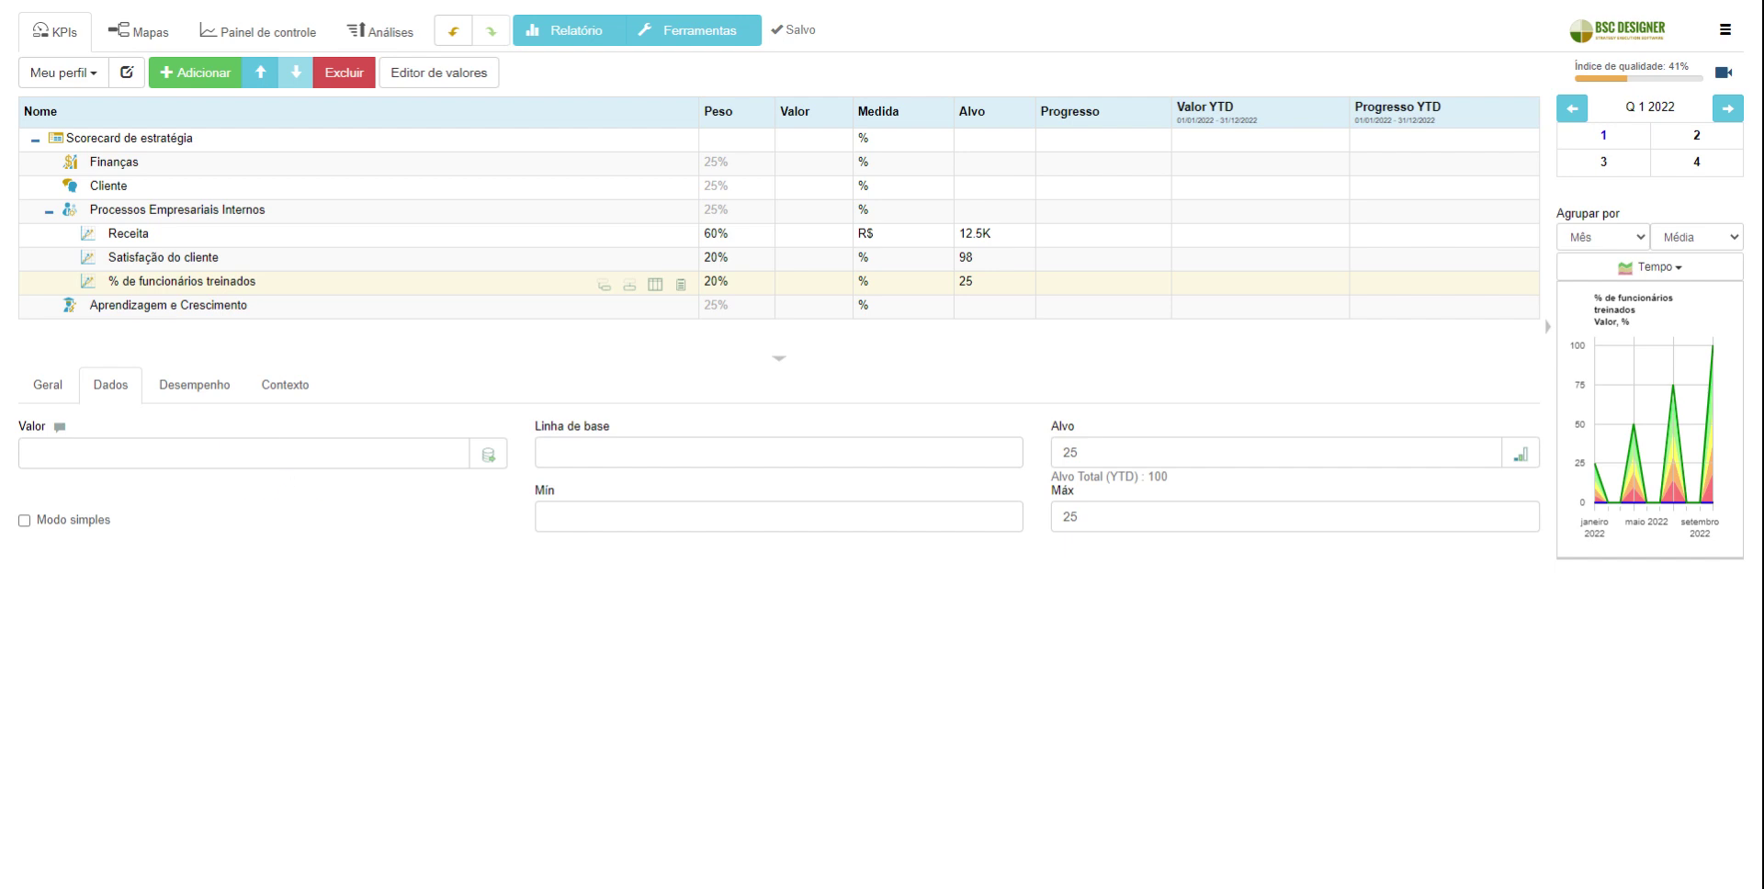
left_click(259, 460)
type("20")
left_click(291, 543)
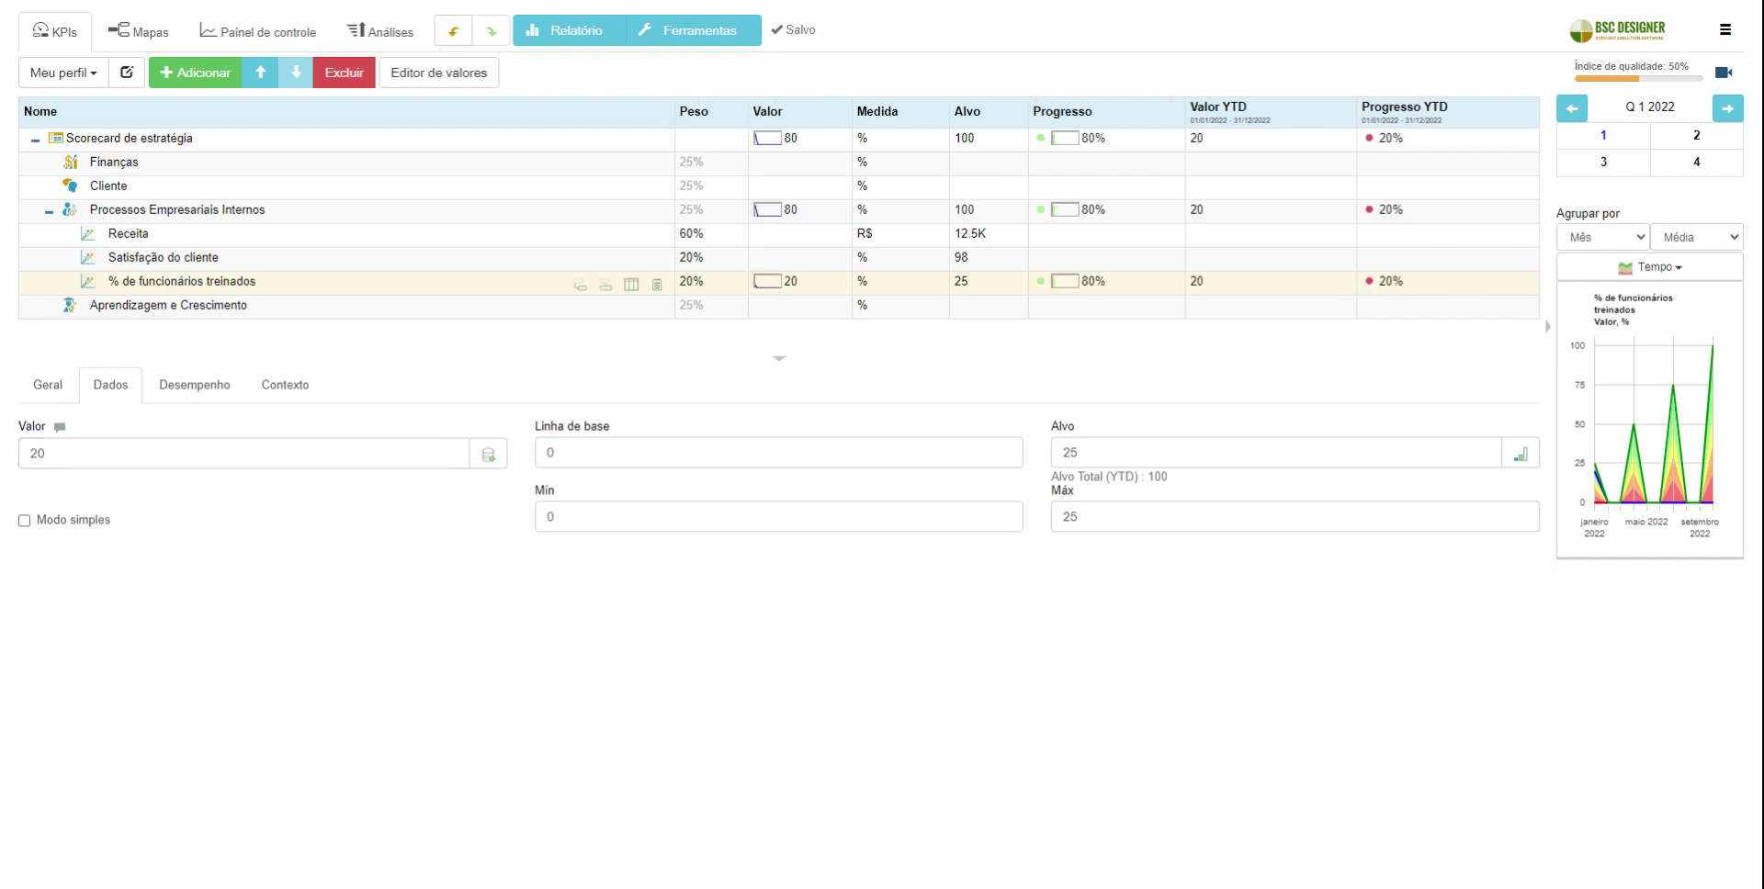
left_click(1697, 138)
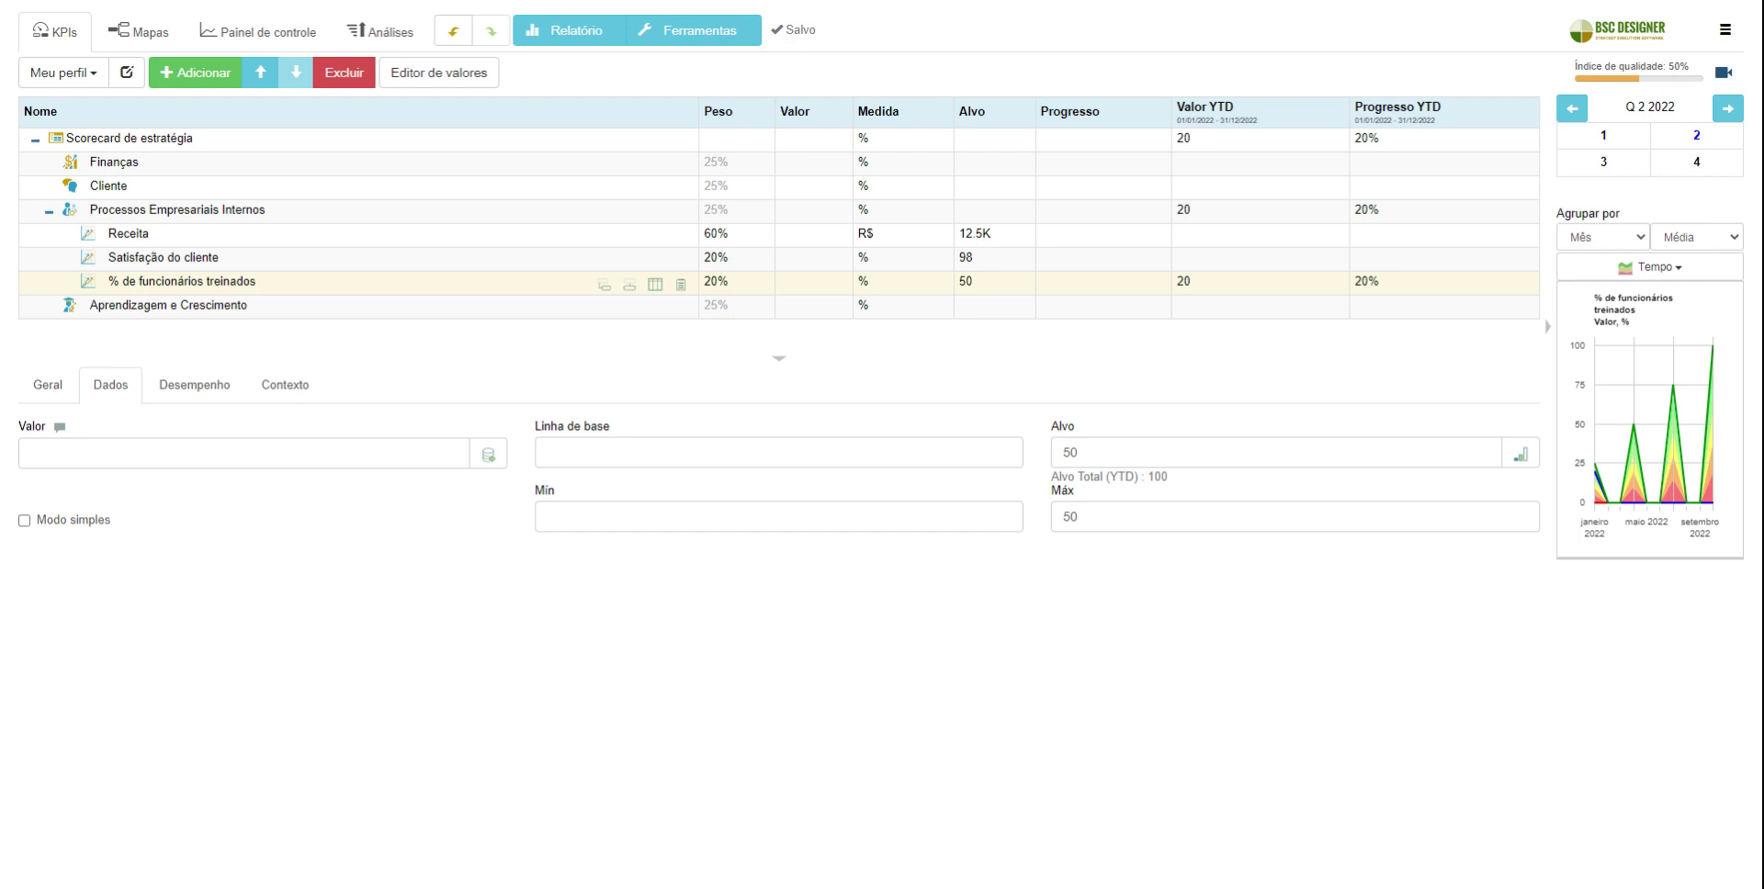
left_click(251, 454)
type("45")
left_click(366, 564)
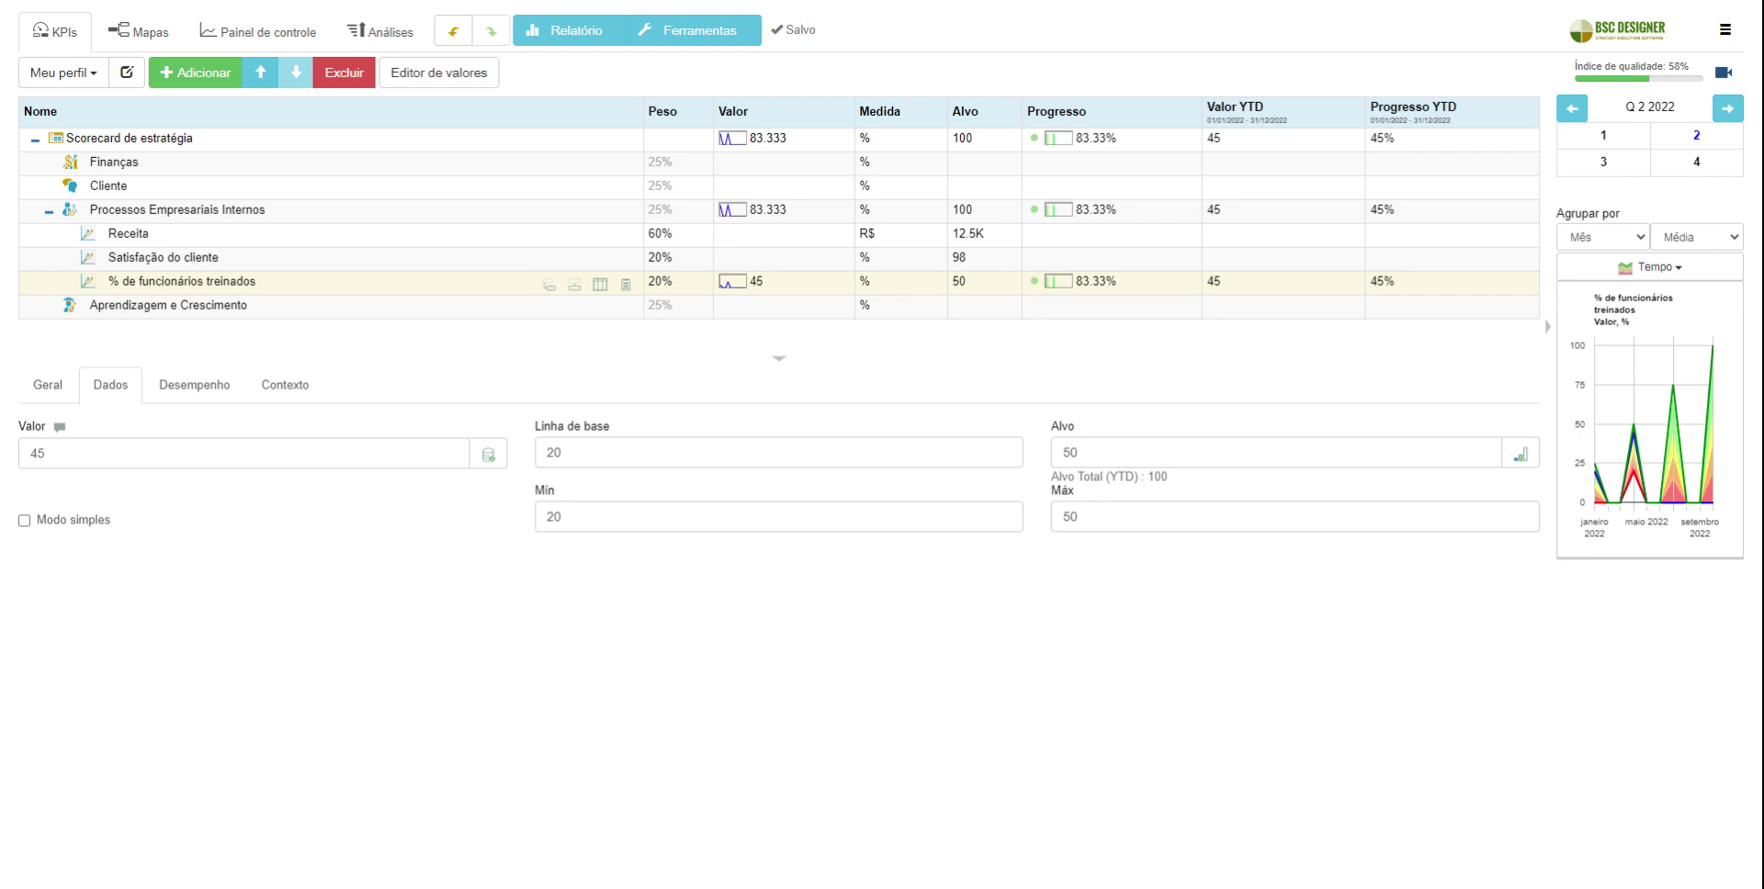
- Record values of 70 for Q3 2022 and 100 for Q4 2022 on the "% de funcionários treinados" indicator
left_click(1604, 164)
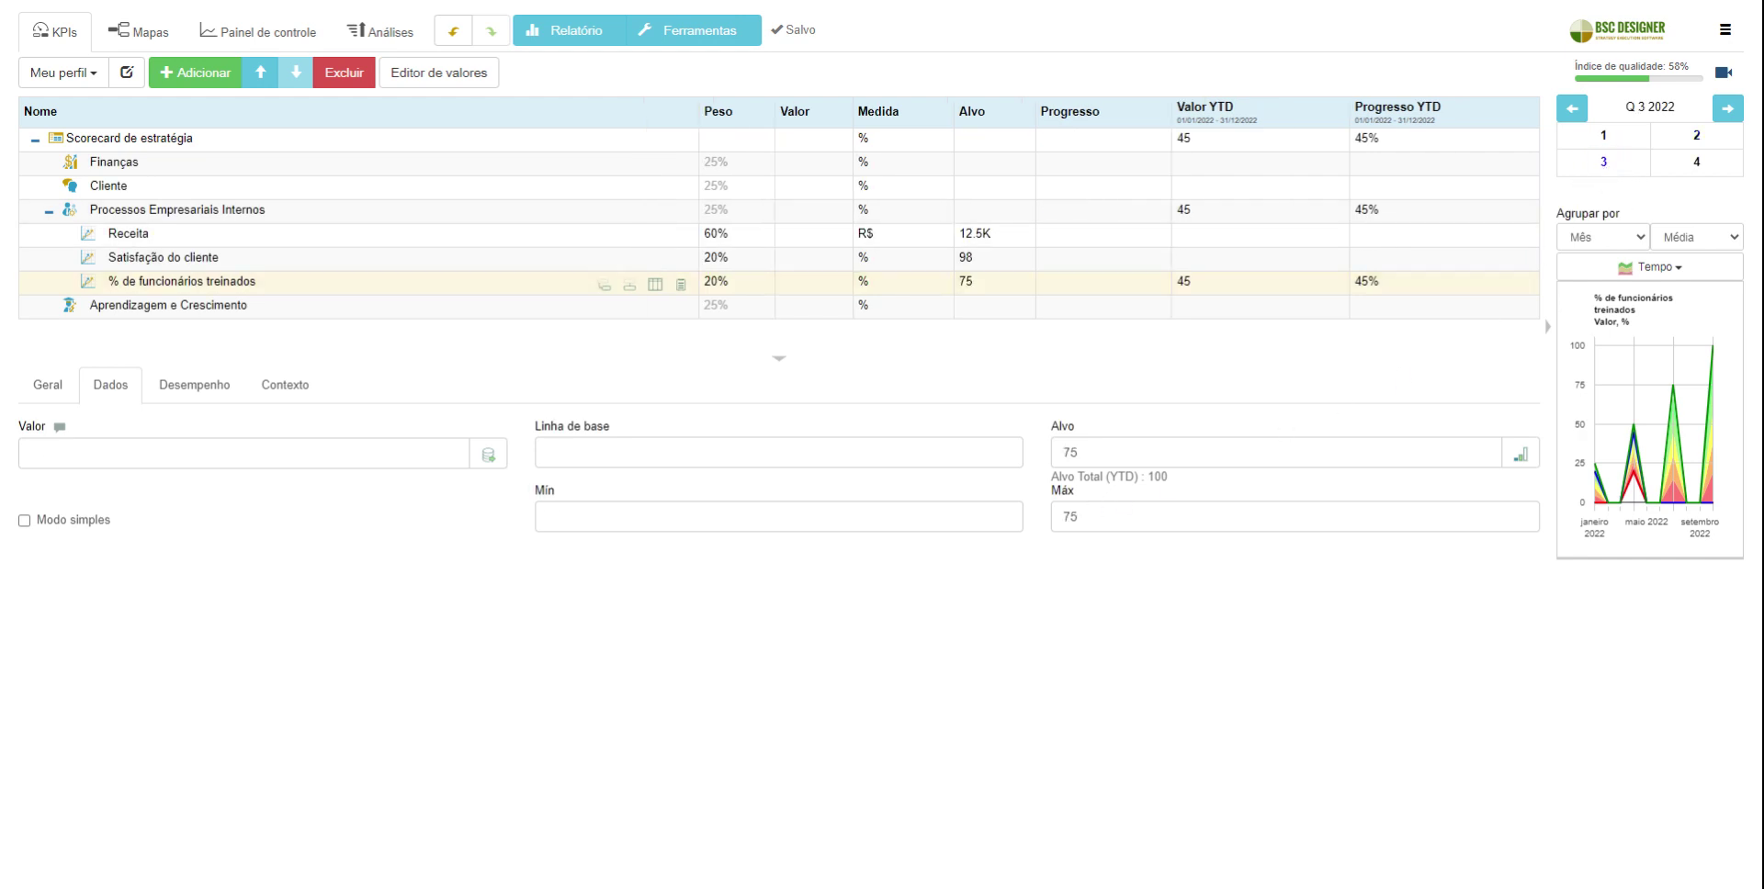
left_click(220, 457)
type("70")
left_click(332, 559)
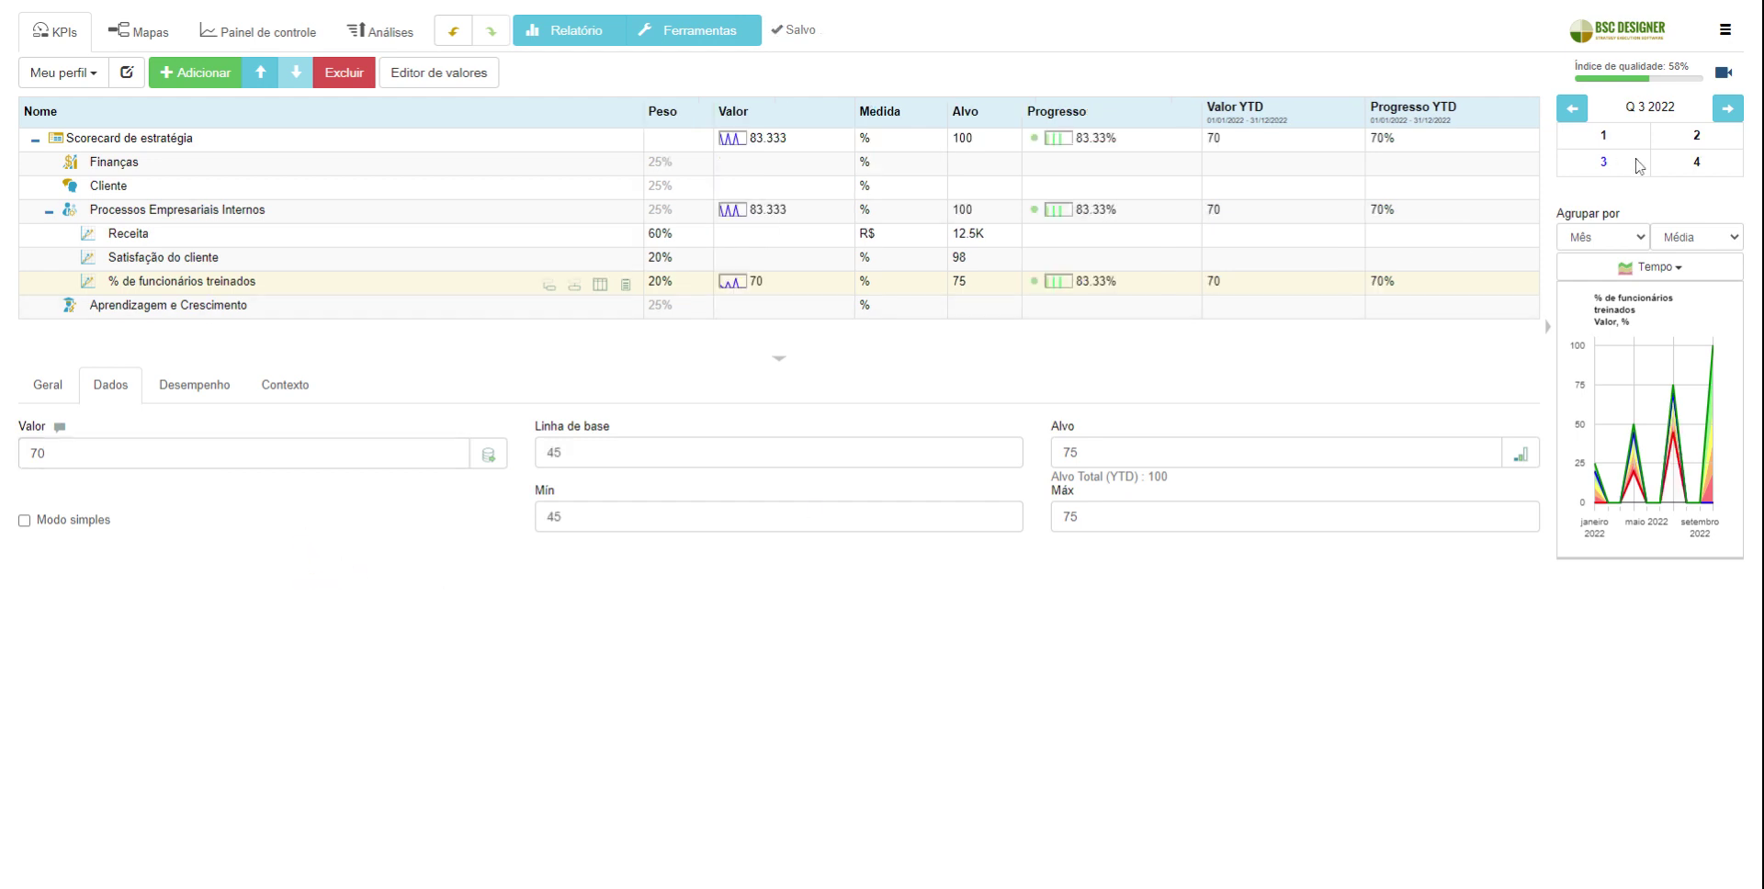
left_click(1697, 161)
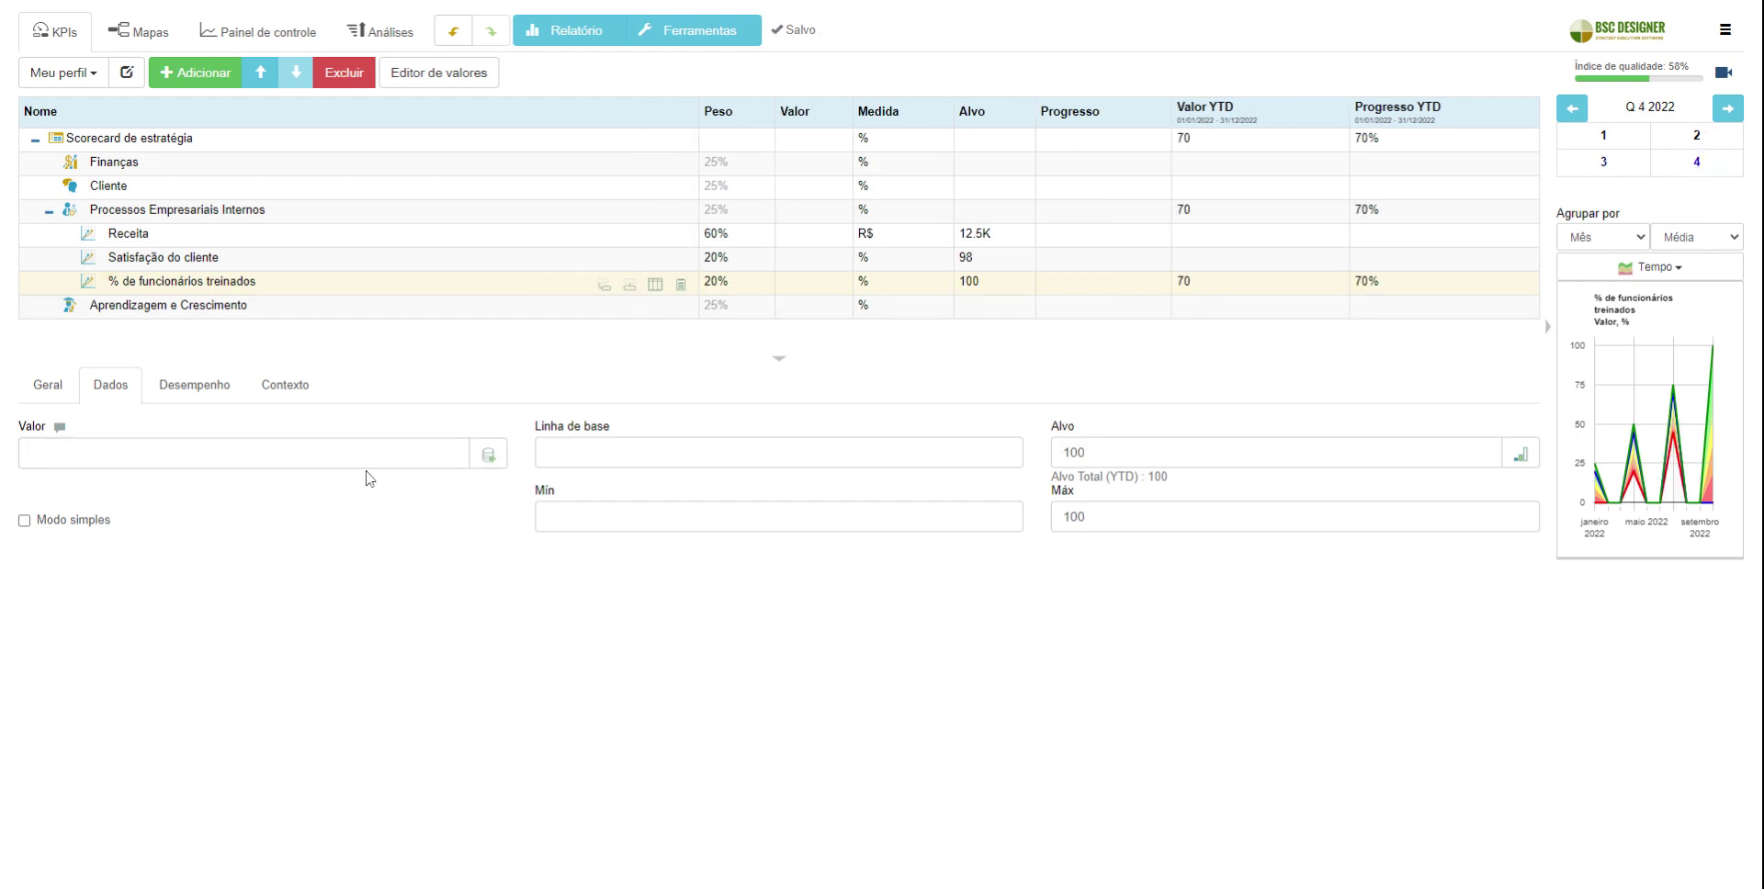
left_click(303, 457)
type("100")
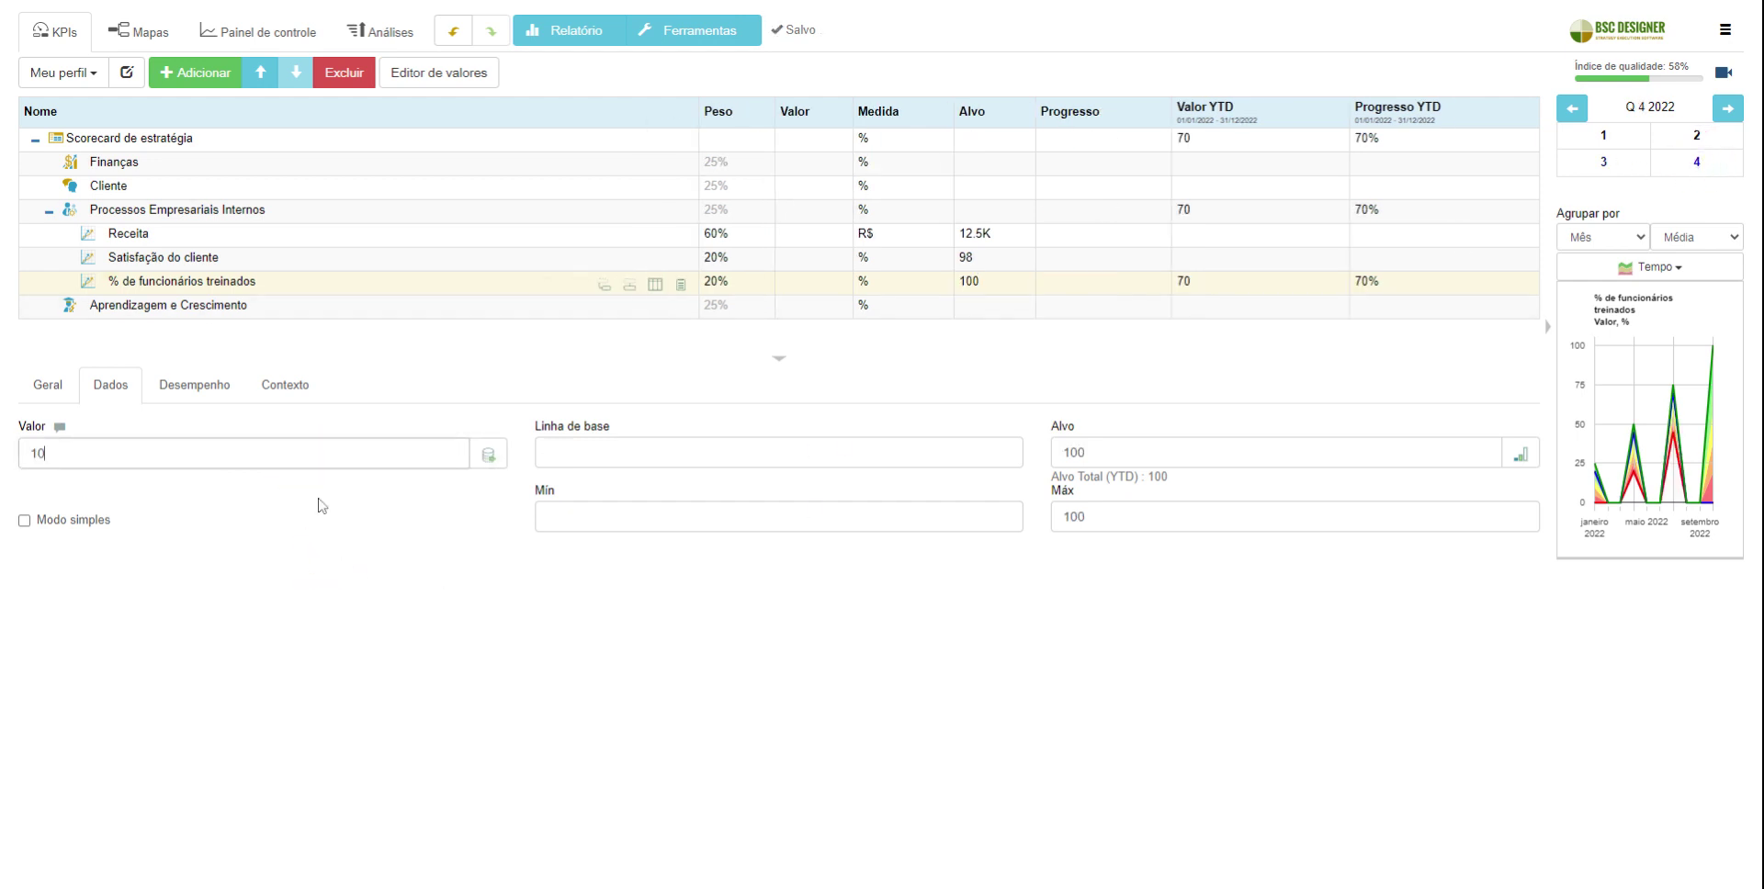
left_click(417, 603)
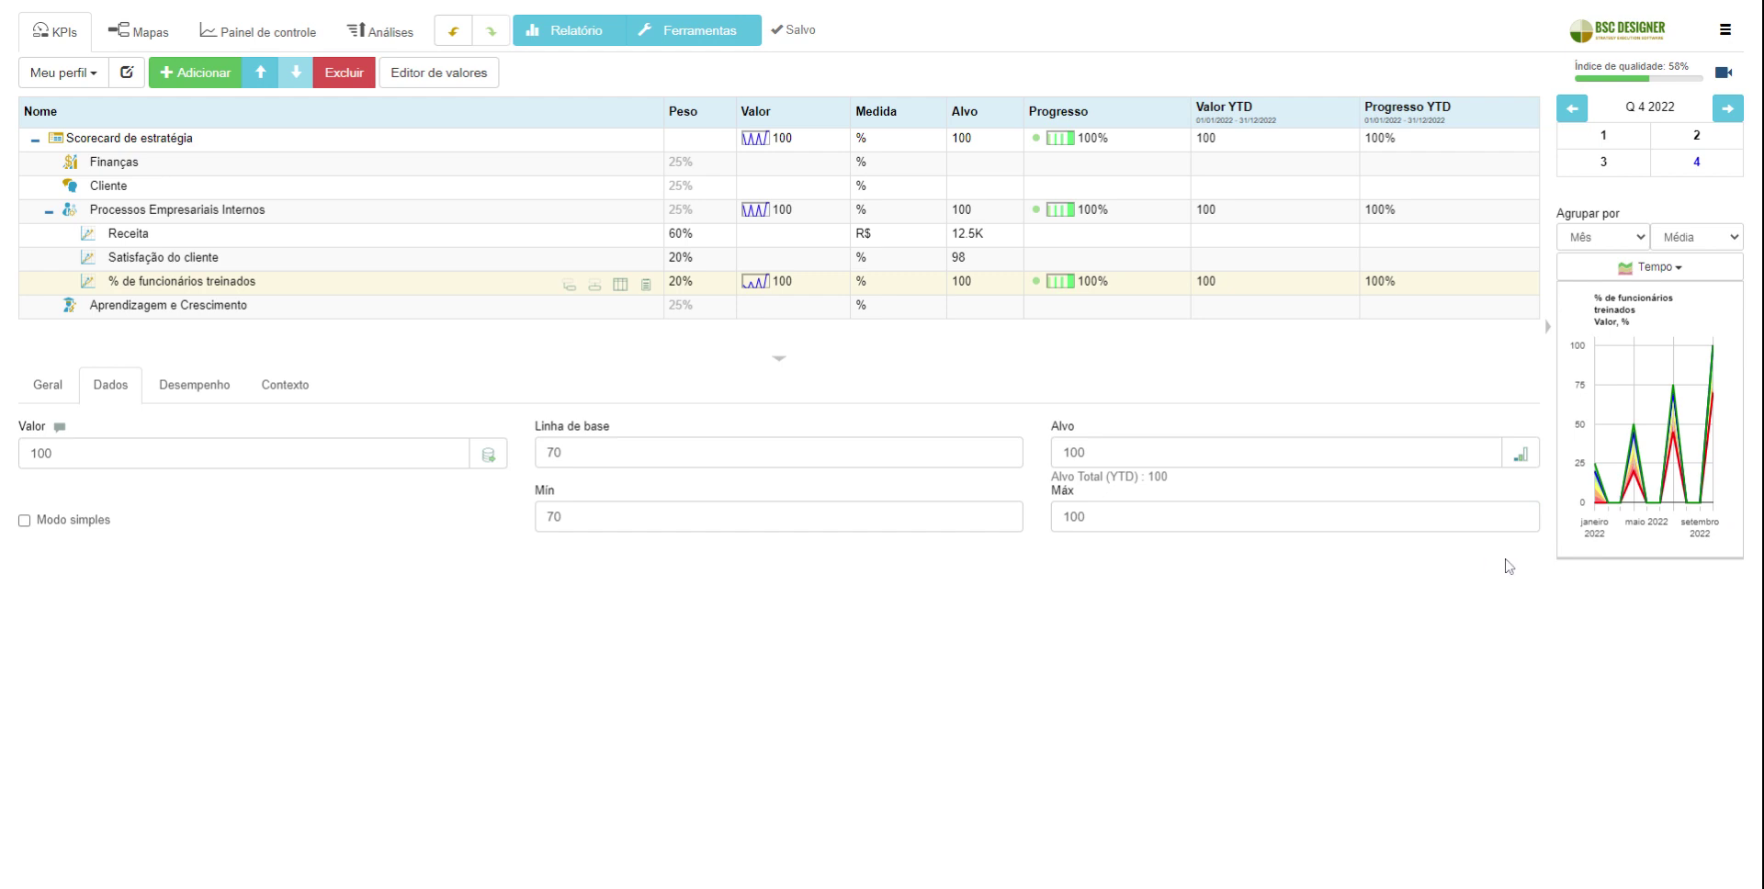
- Open the organization settings and examine the fiscal year start and YTD column options
mouse_move(1676, 429)
left_click(1723, 30)
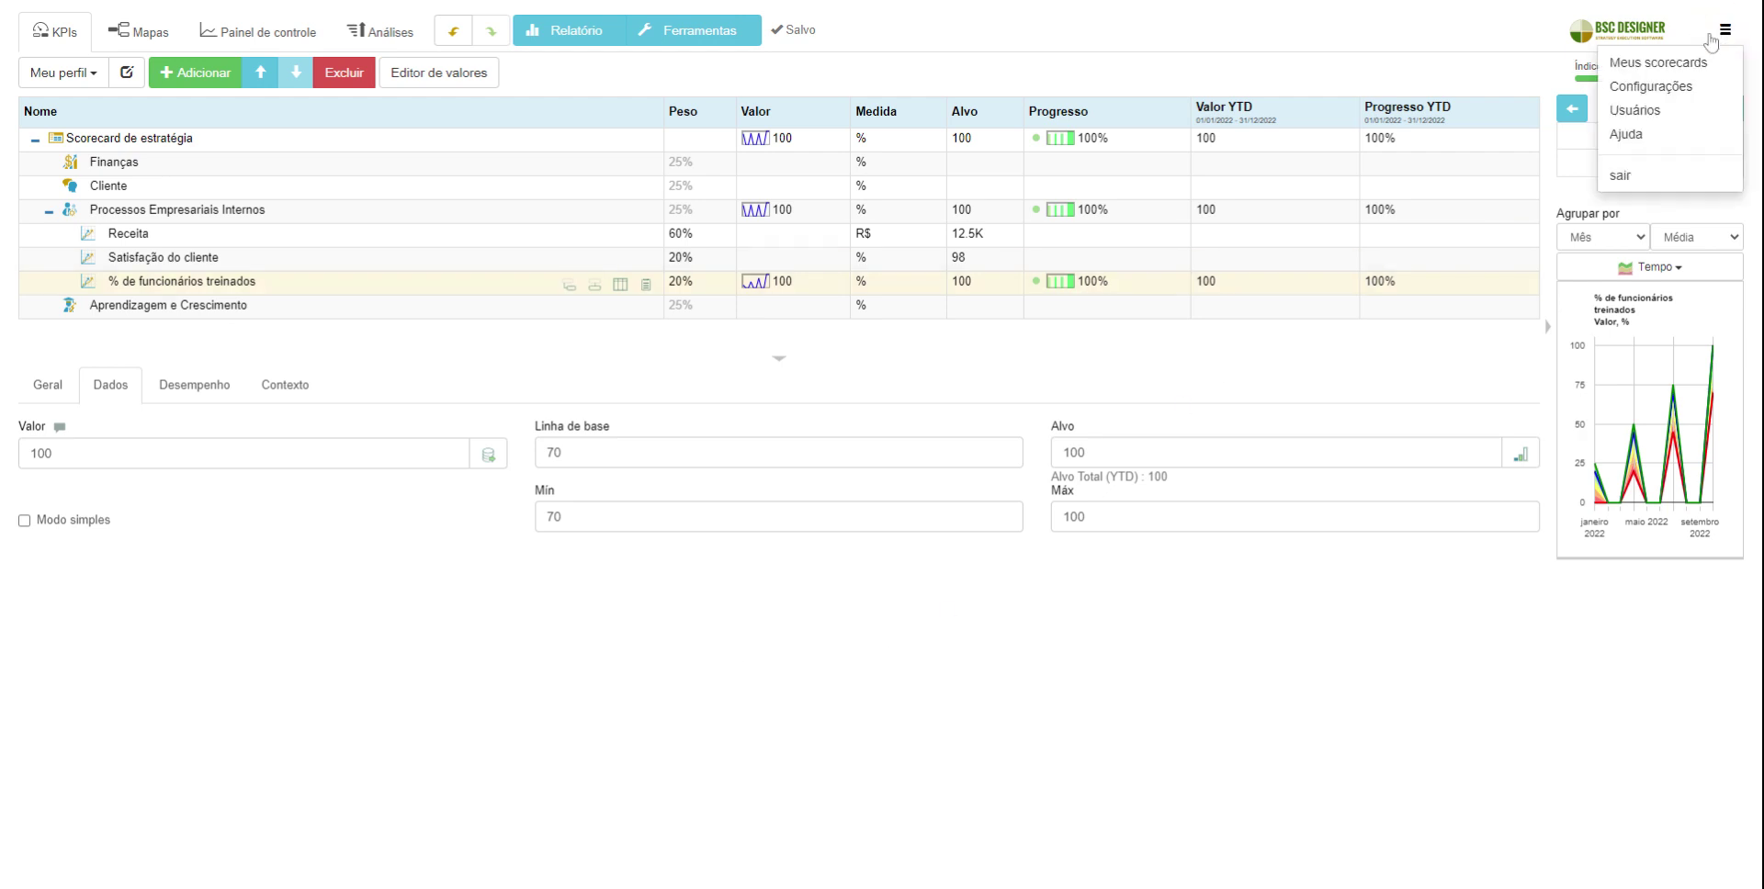
left_click(1650, 86)
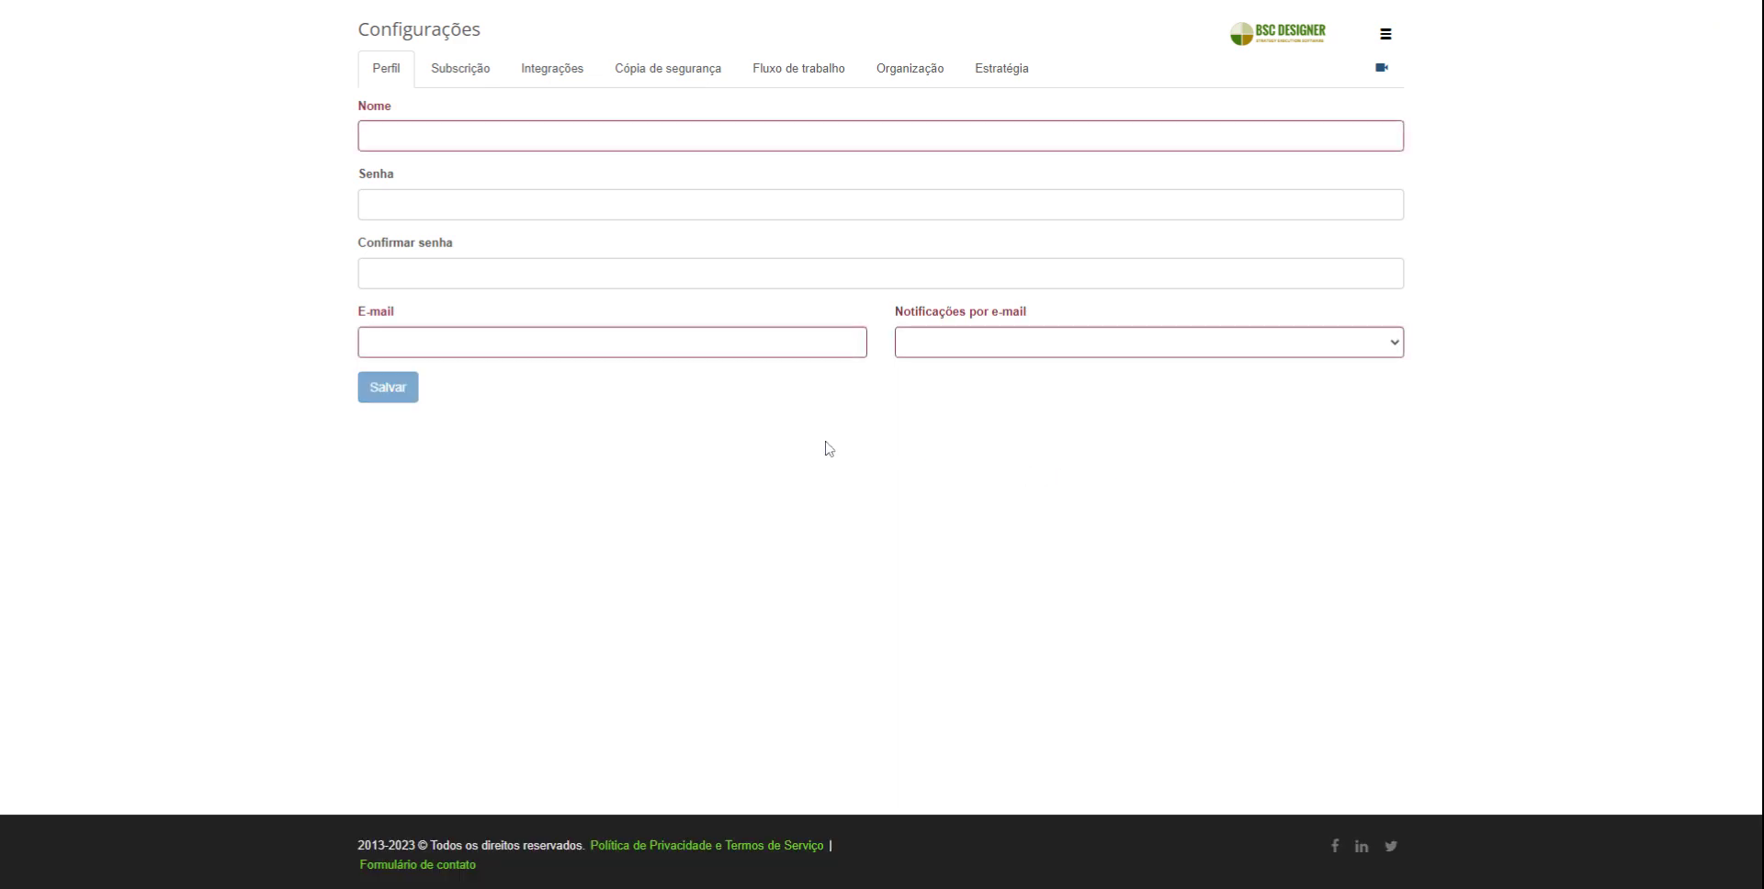
left_click(911, 68)
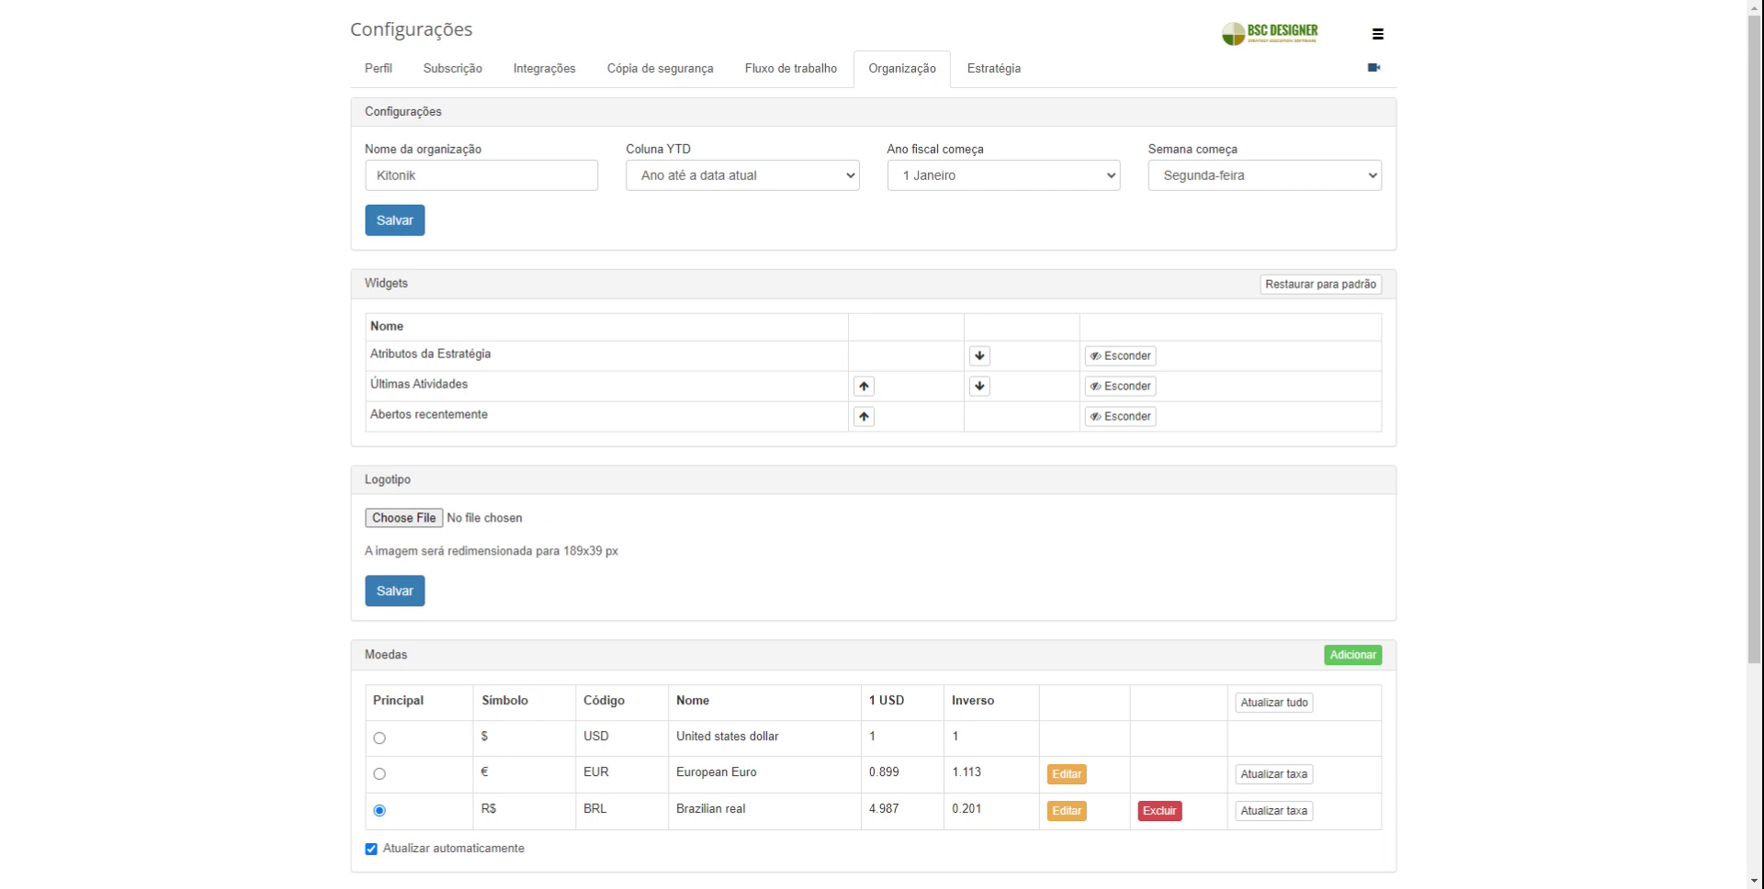
left_click(1015, 144)
left_click(706, 149)
left_click(727, 171)
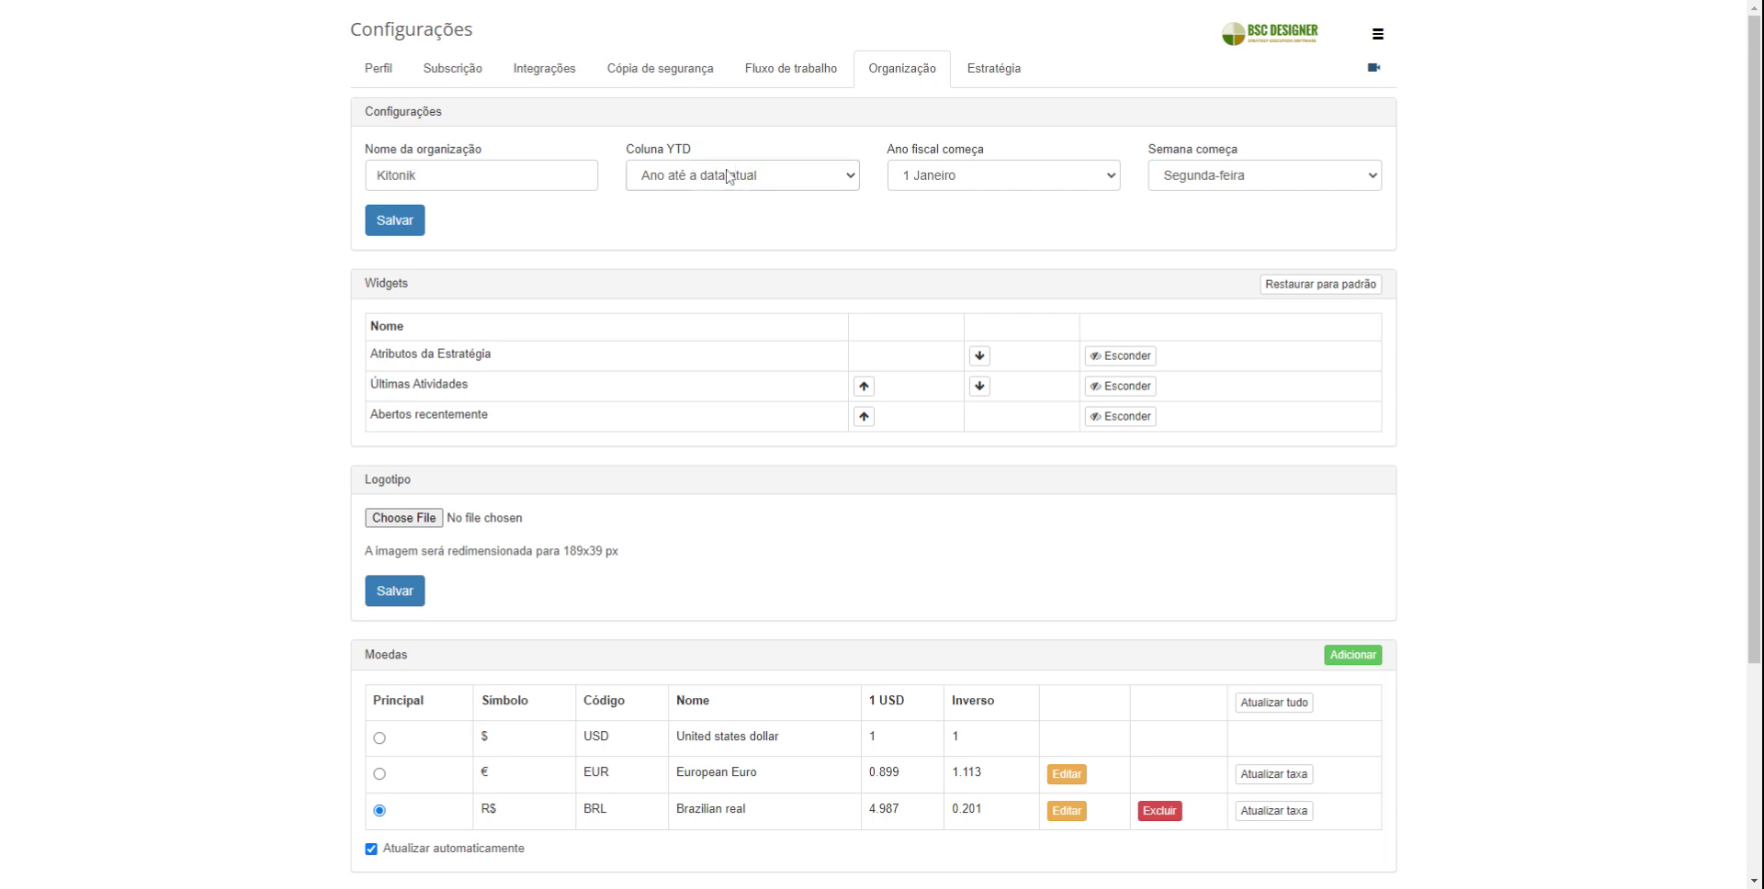